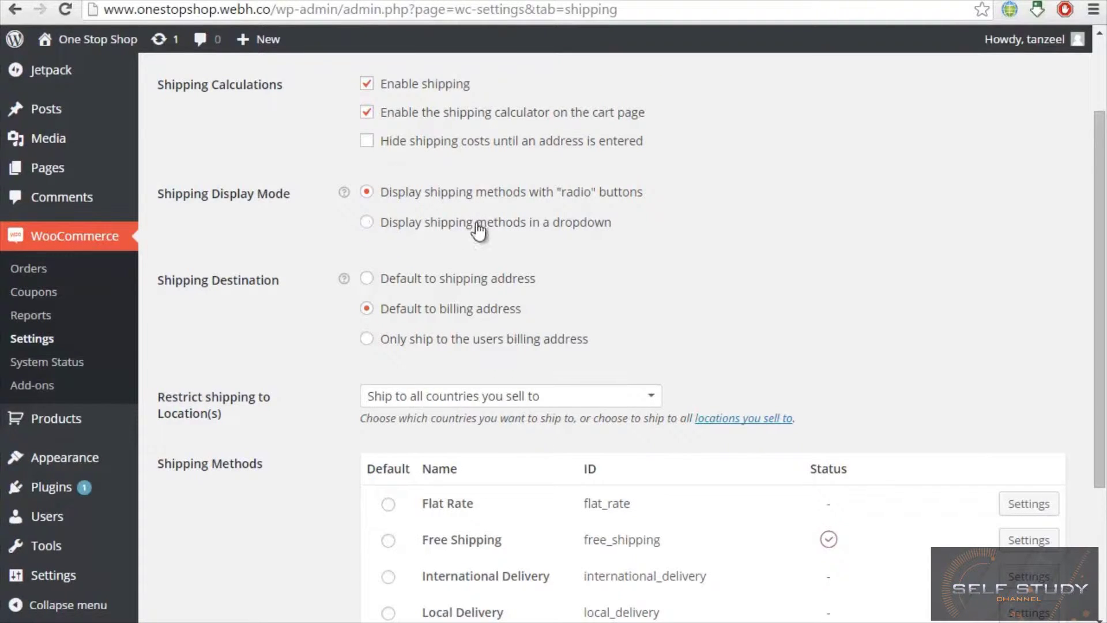
- Examine the shipping display mode, destination and location restriction options, choosing Ship to all countries you sell to
click(597, 406)
click(596, 406)
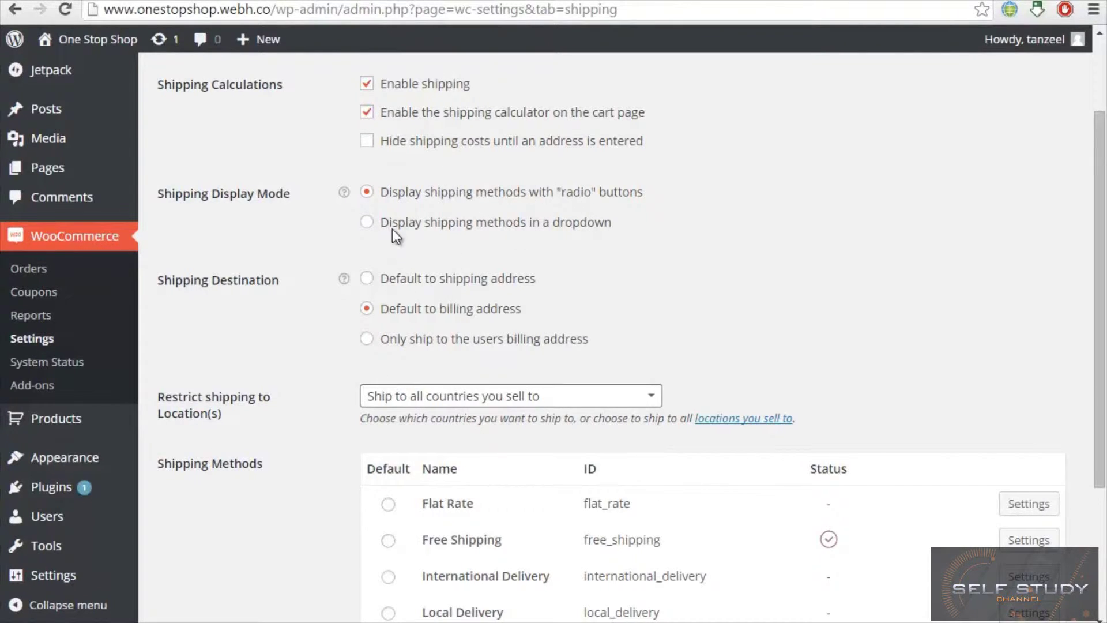
click(480, 397)
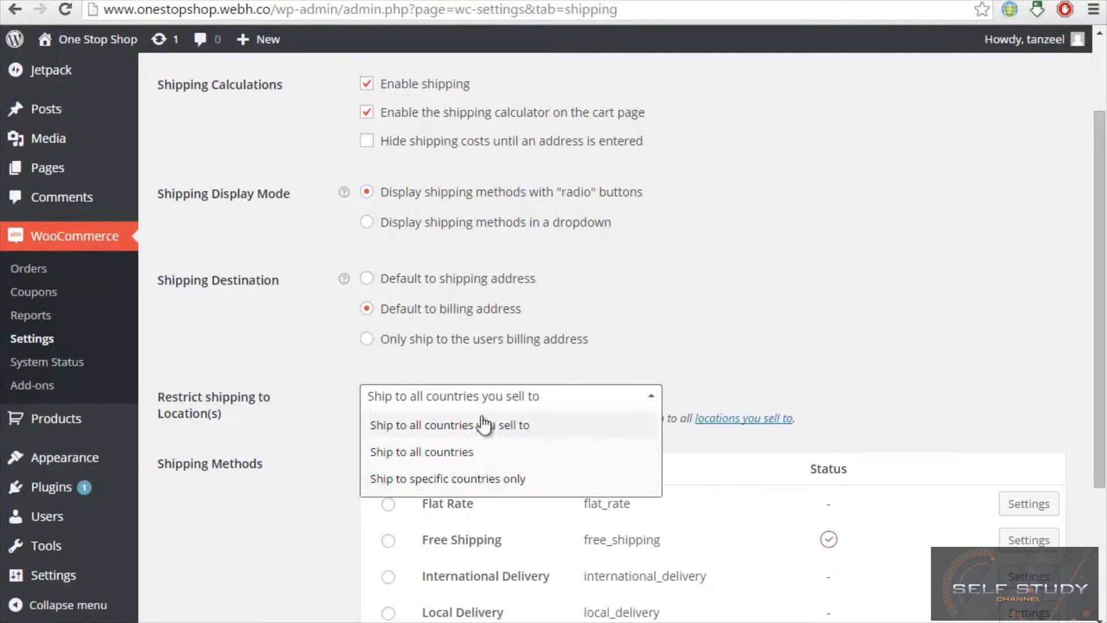
click(519, 425)
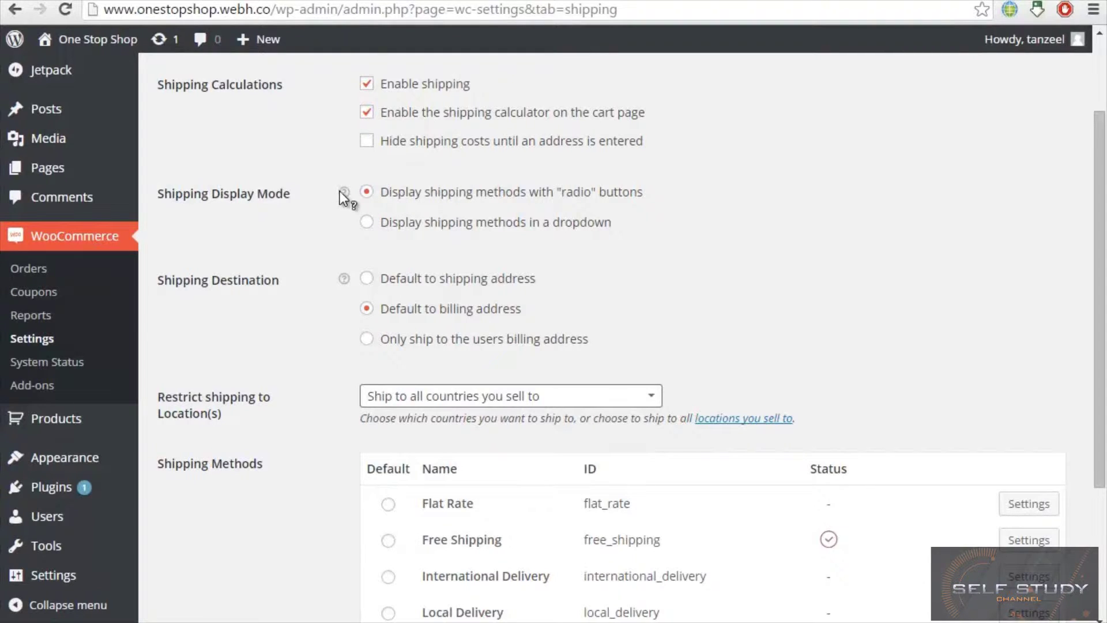
mouse_move(342, 192)
drag(1105, 167, 1105, 205)
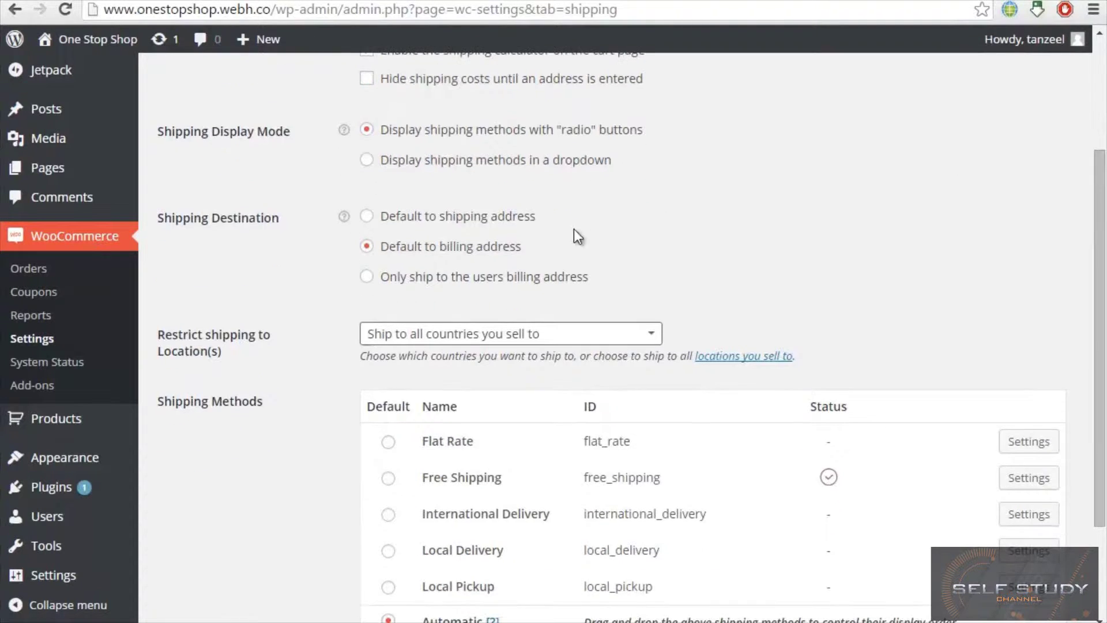
click(584, 327)
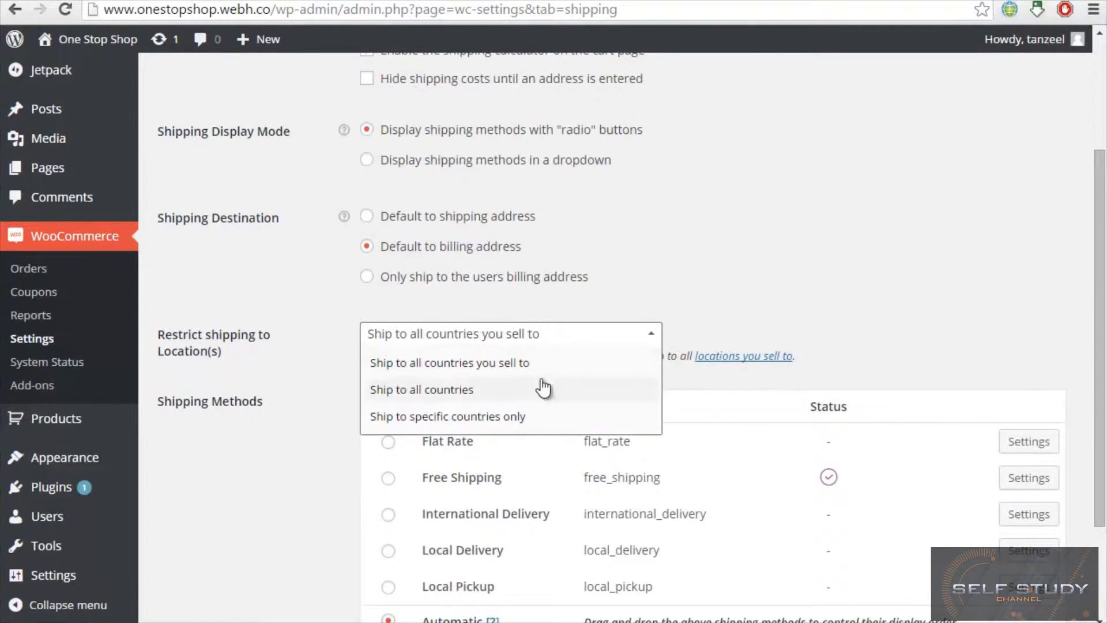
click(558, 337)
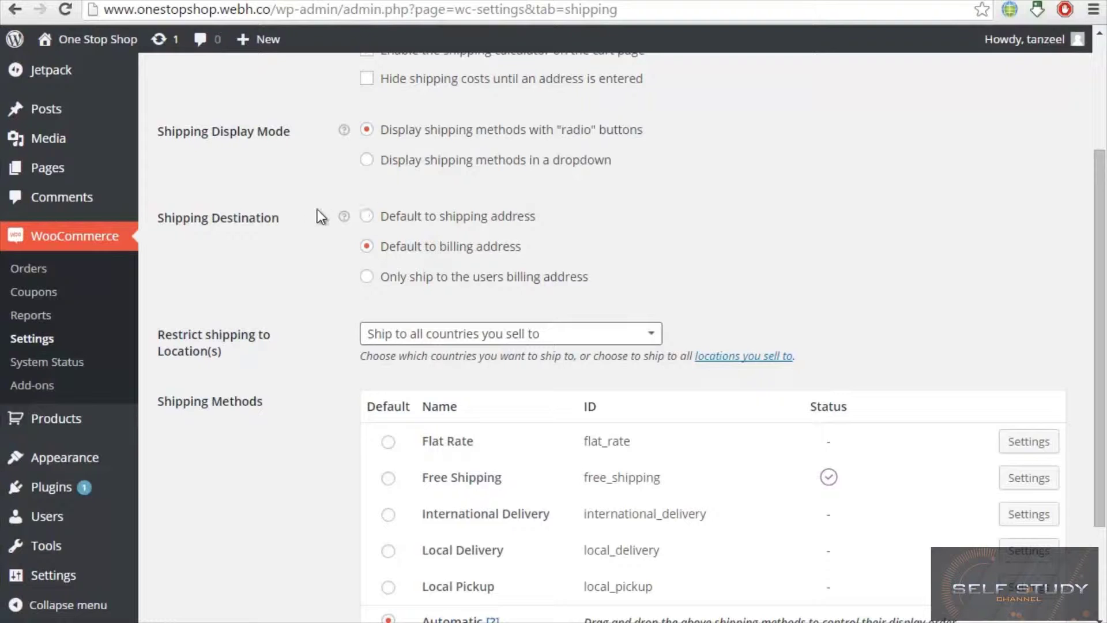
mouse_move(343, 216)
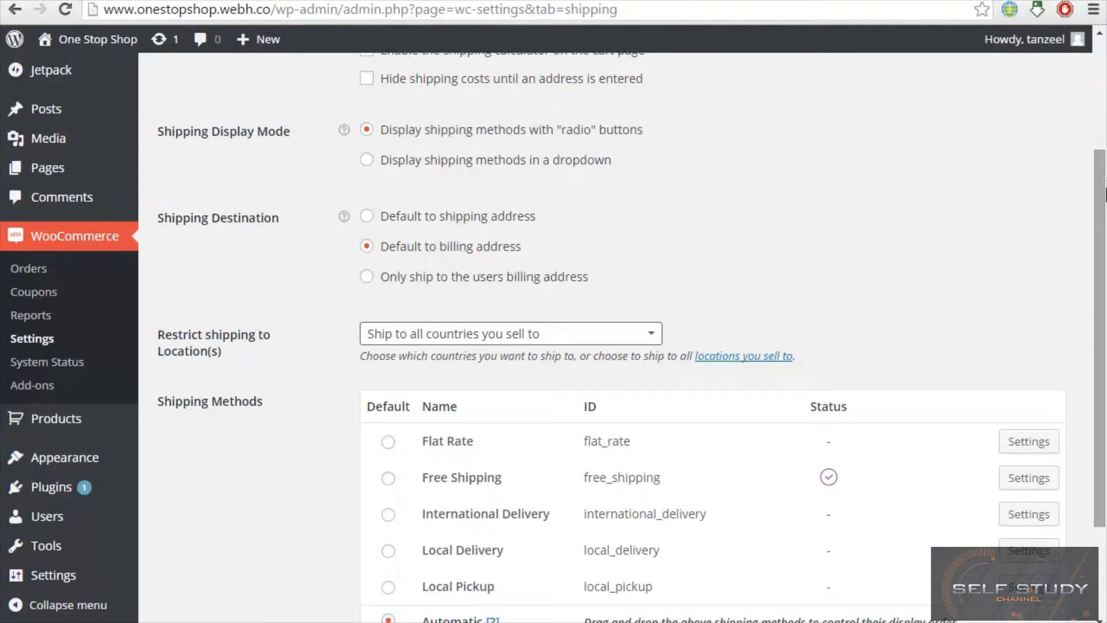
scroll(480, 202, down, 3)
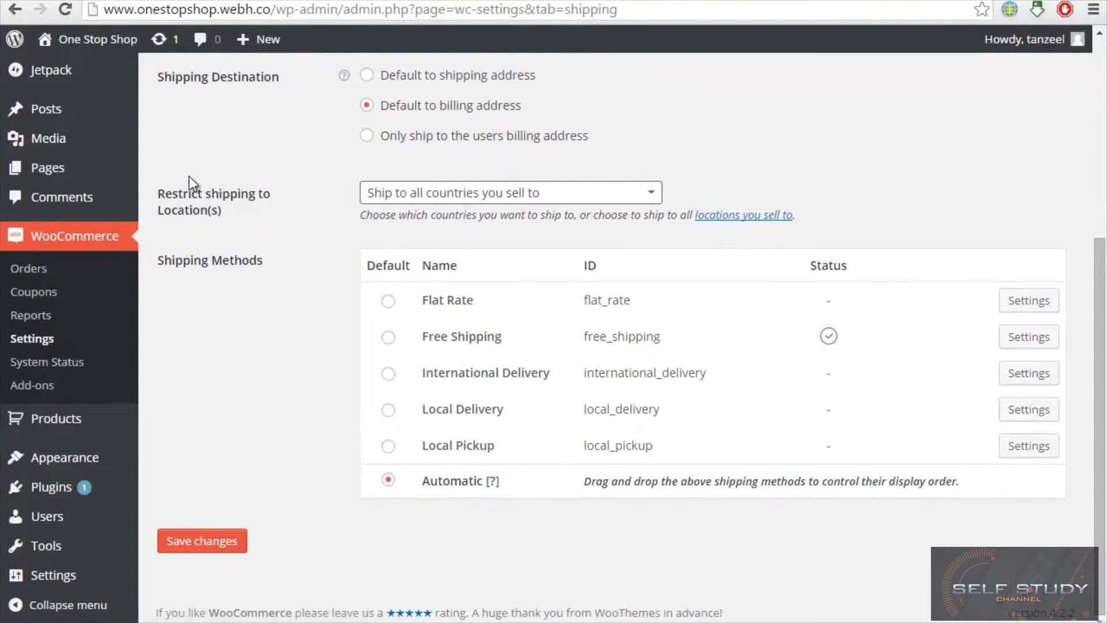
click(627, 192)
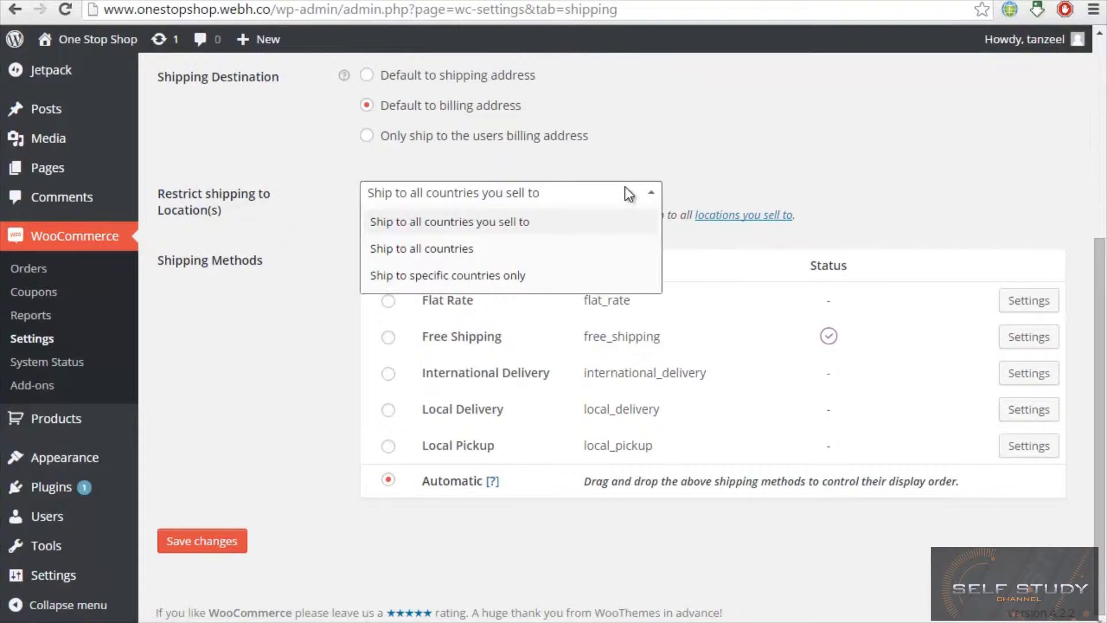
click(522, 224)
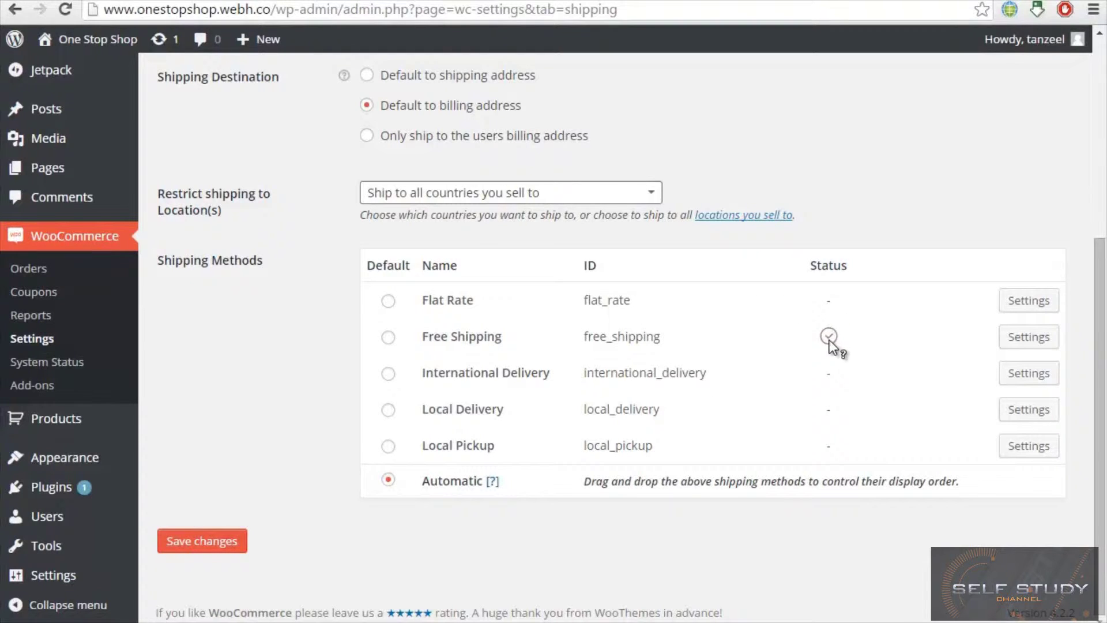
- Go to the Flat Rate shipping settings and enable this shipping method
mouse_move(828, 338)
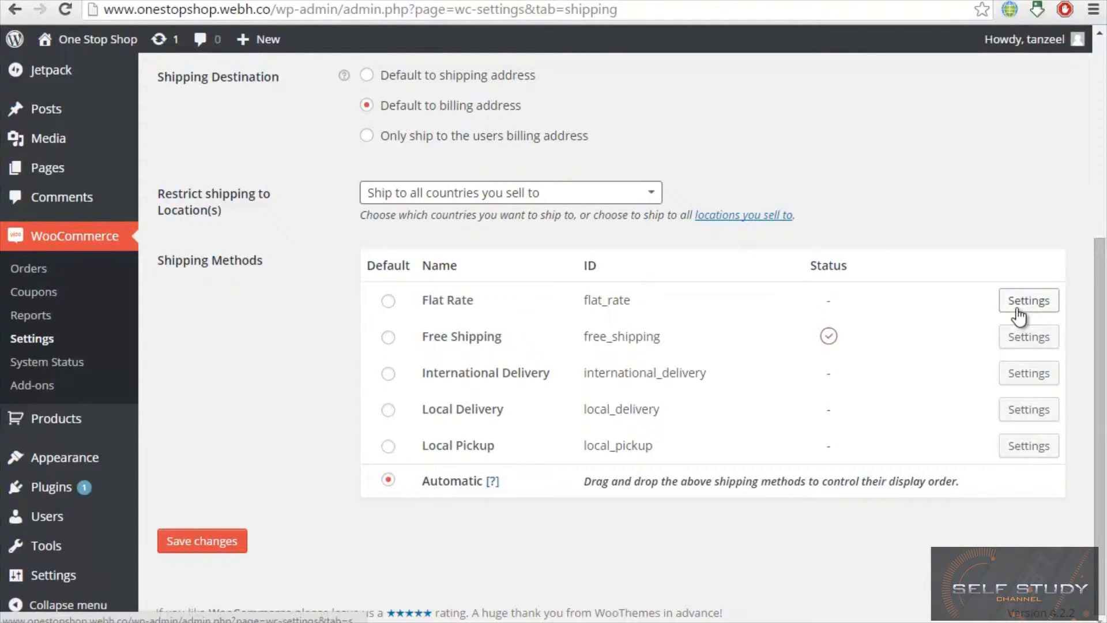
drag(1102, 309, 1103, 237)
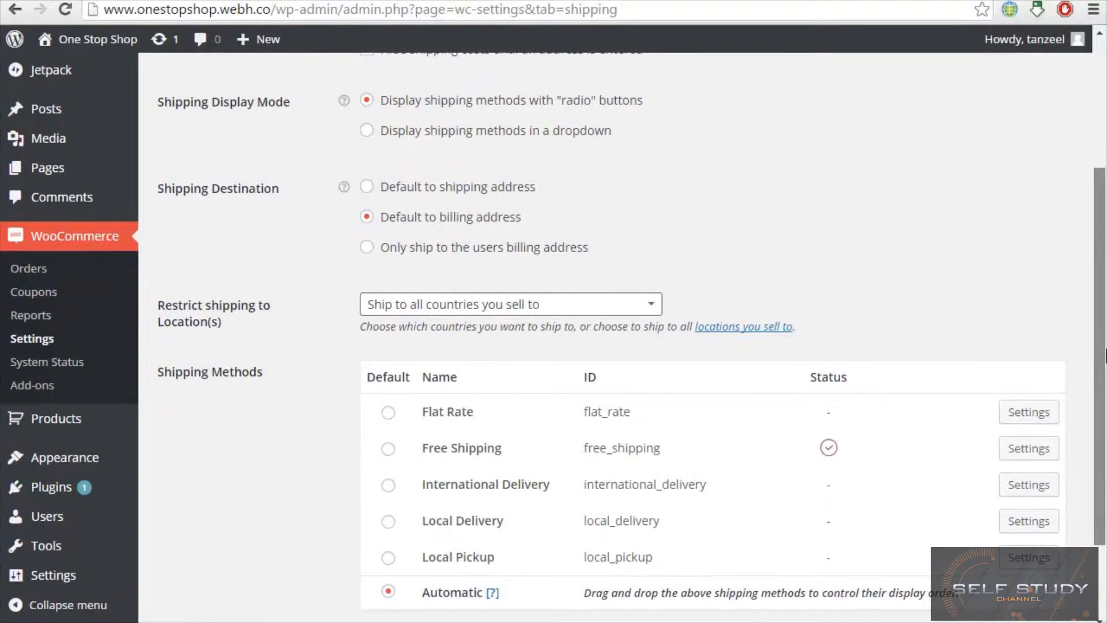
scroll(1100, 260, up, 4)
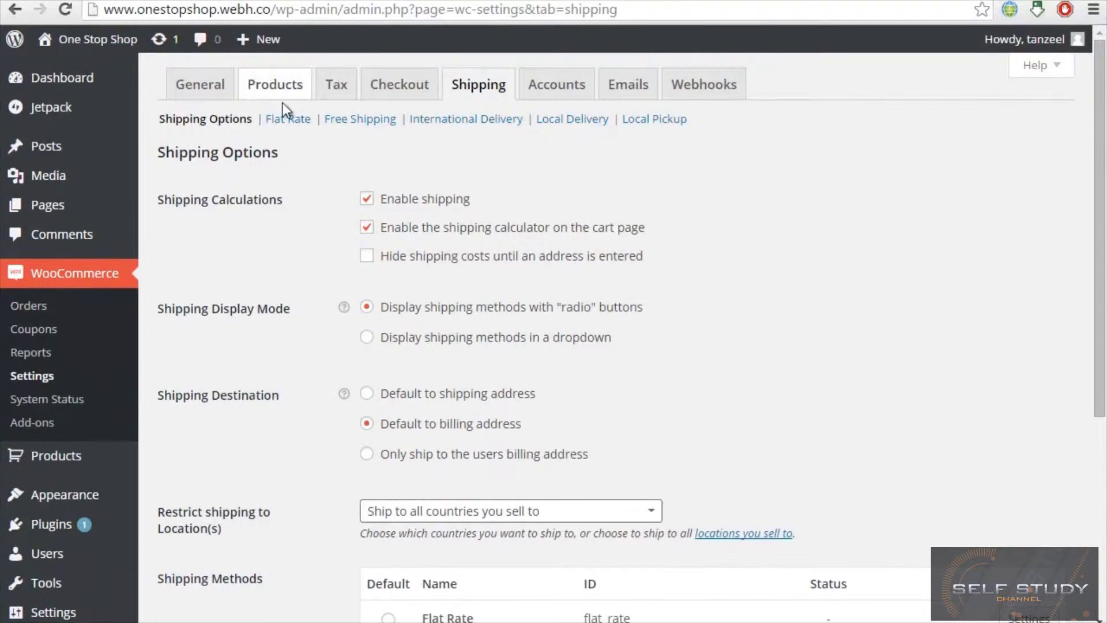
click(293, 117)
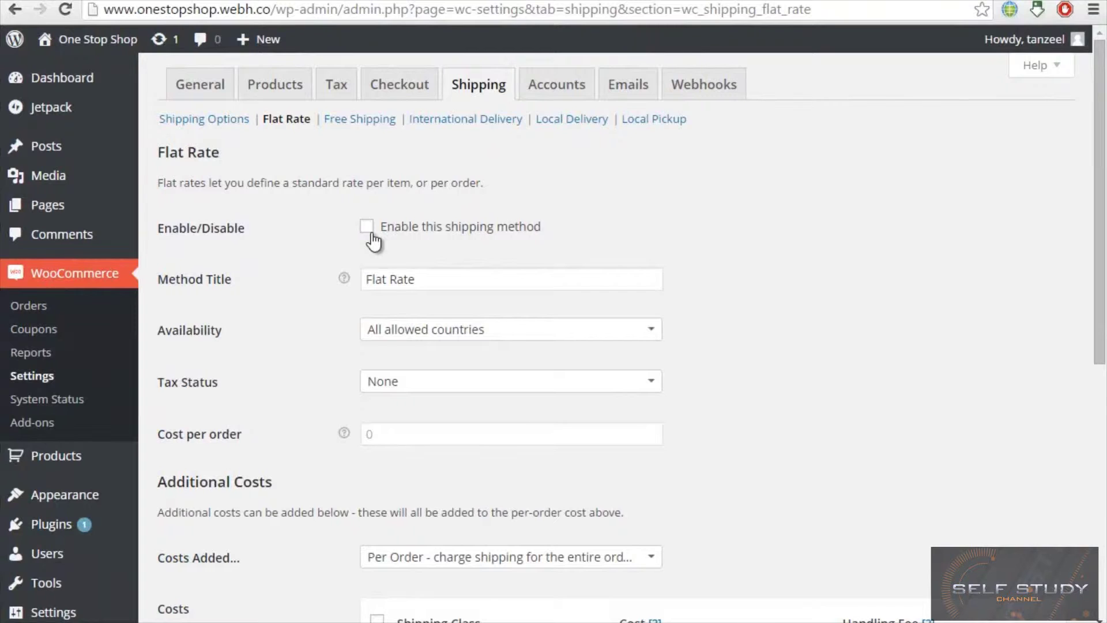
click(369, 232)
click(474, 275)
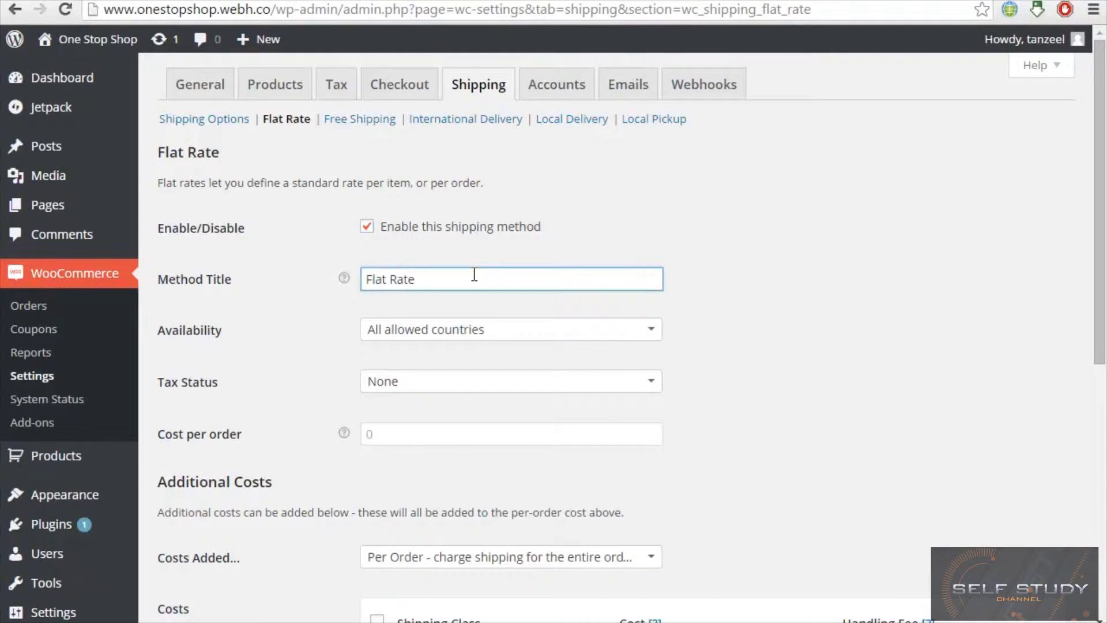
- Limit Flat Rate availability to specific countries and add Canada, United Kingdom (UK) and United States (US)
click(486, 334)
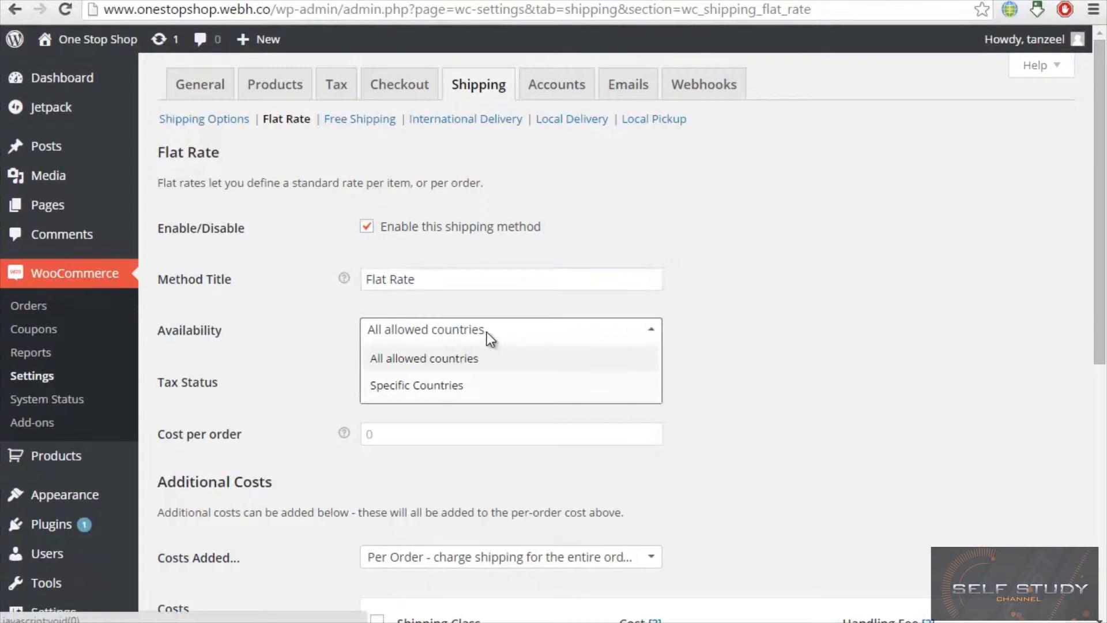
click(477, 386)
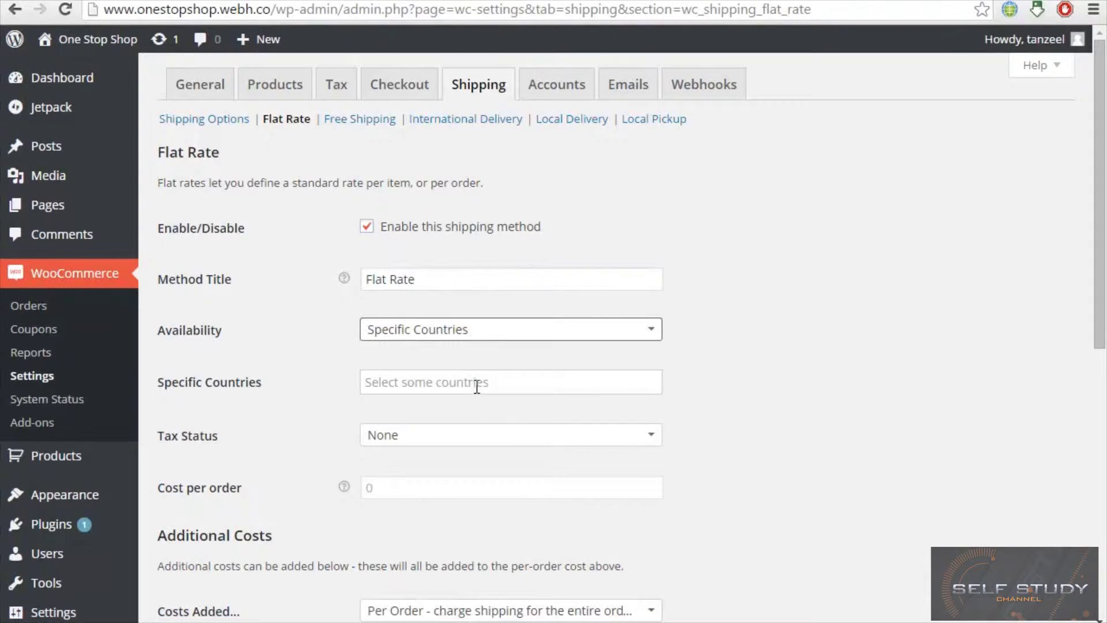
click(511, 326)
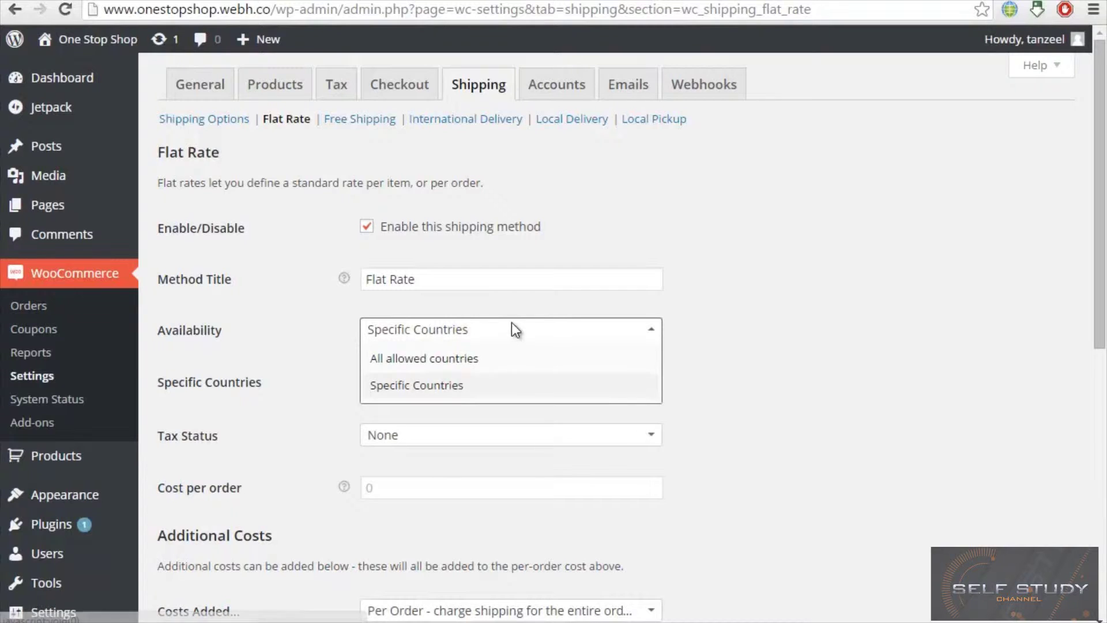
click(506, 385)
click(506, 386)
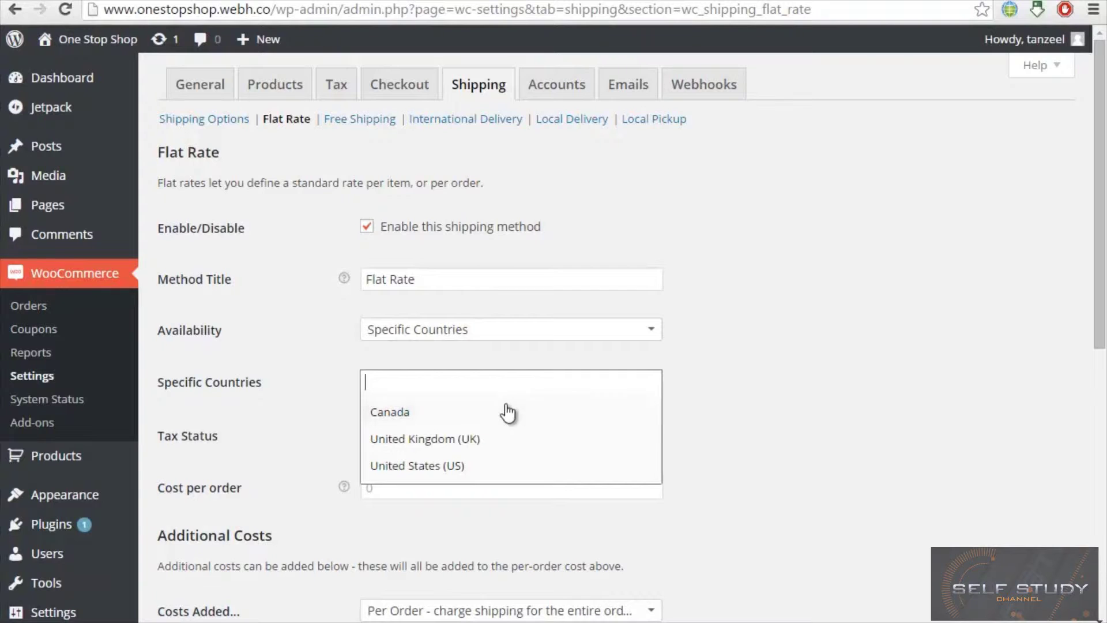
click(508, 412)
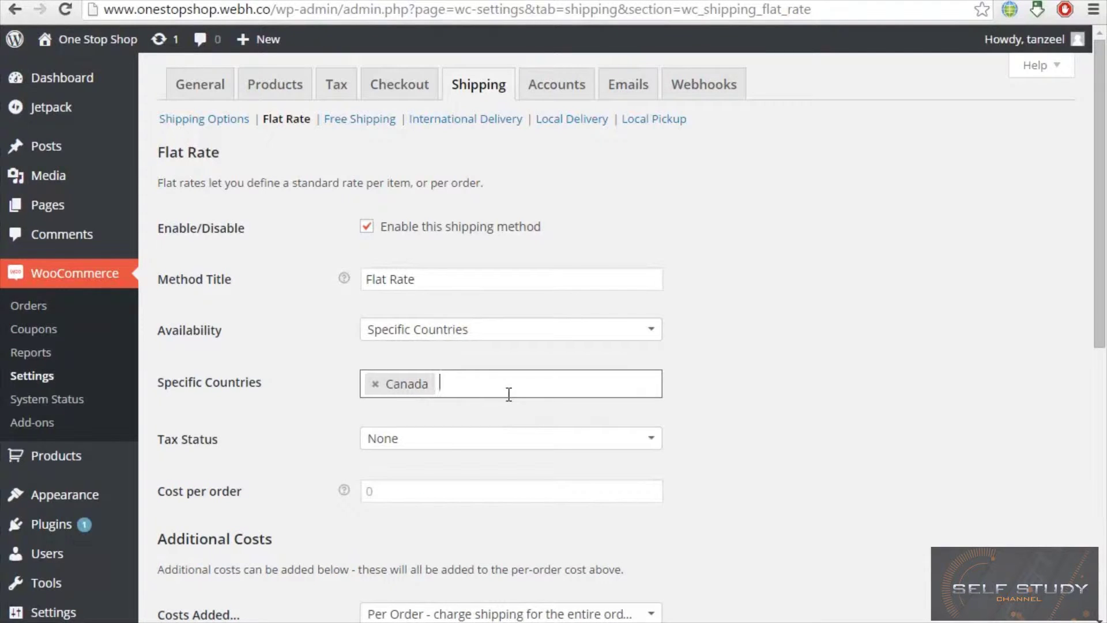
click(509, 394)
key(Return)
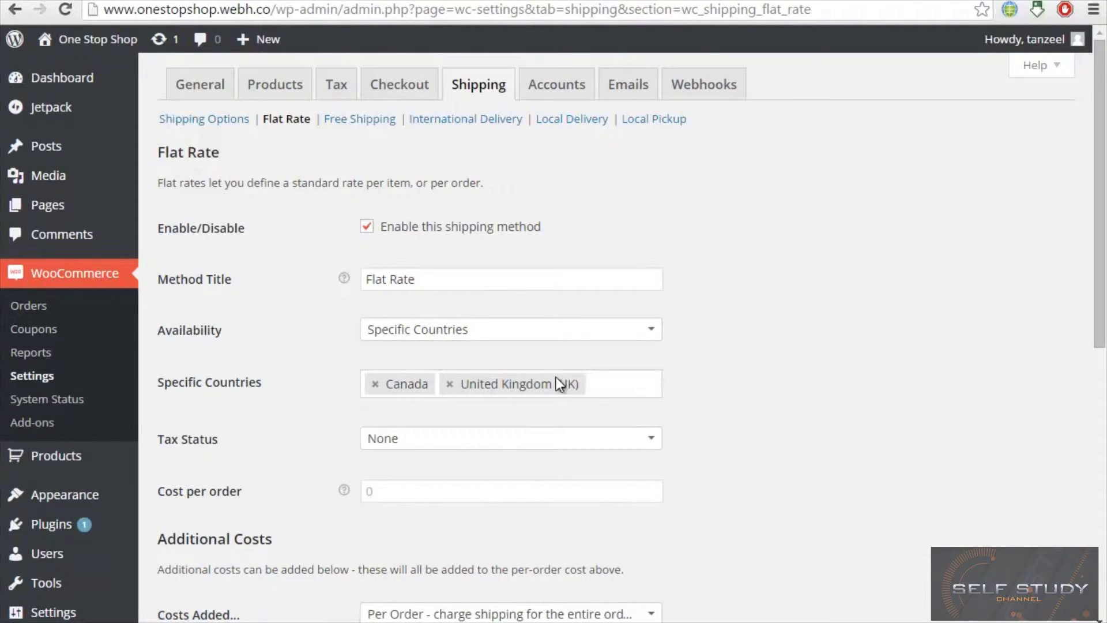
text(u)
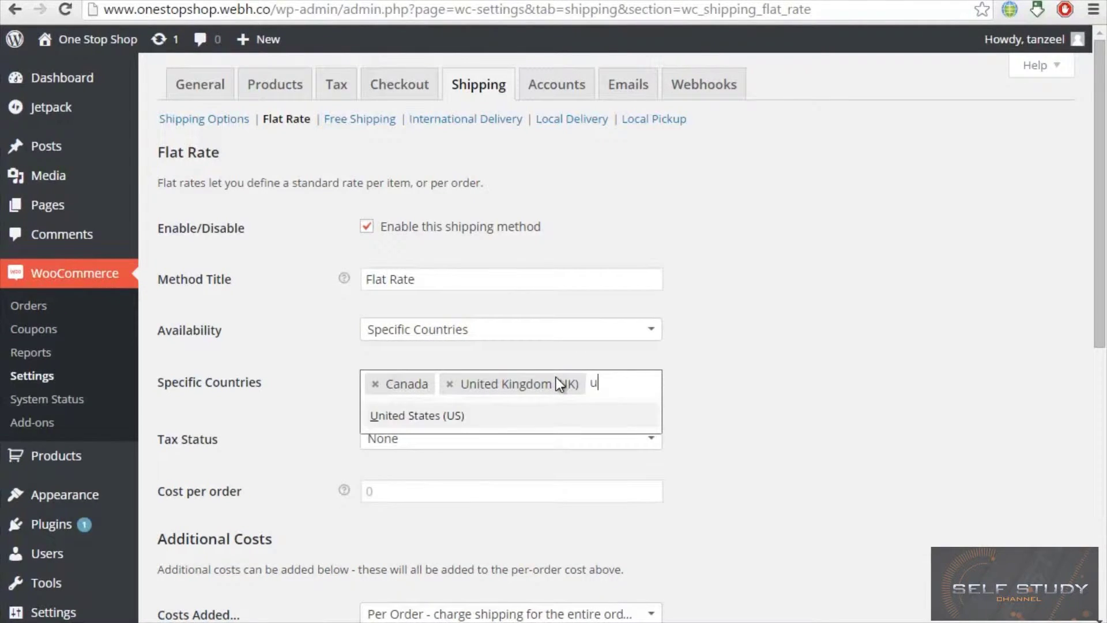
click(556, 413)
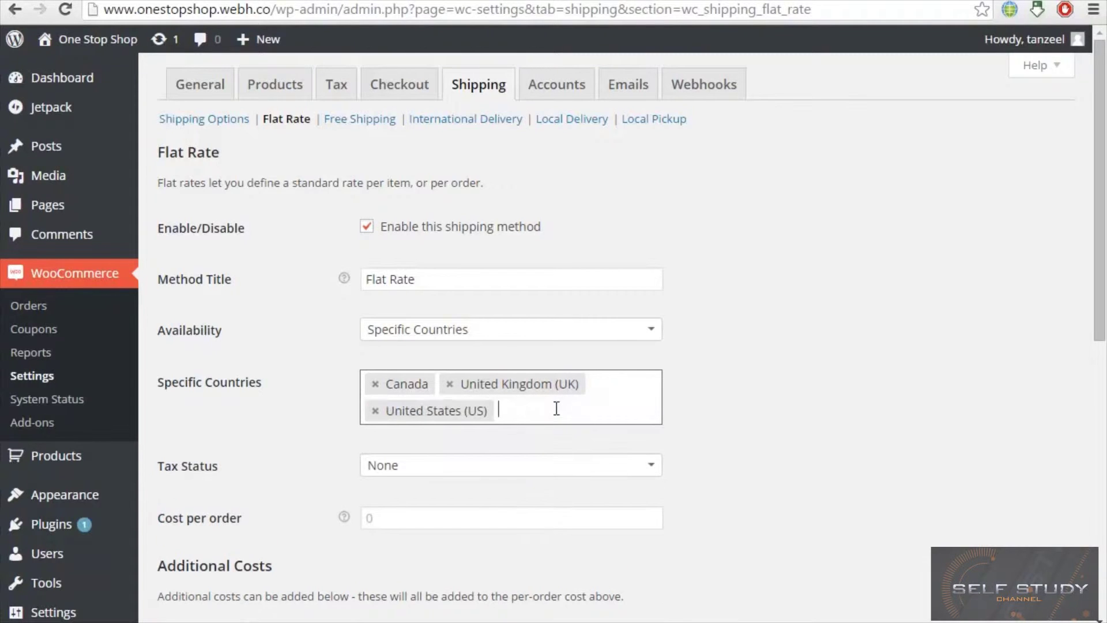
click(606, 328)
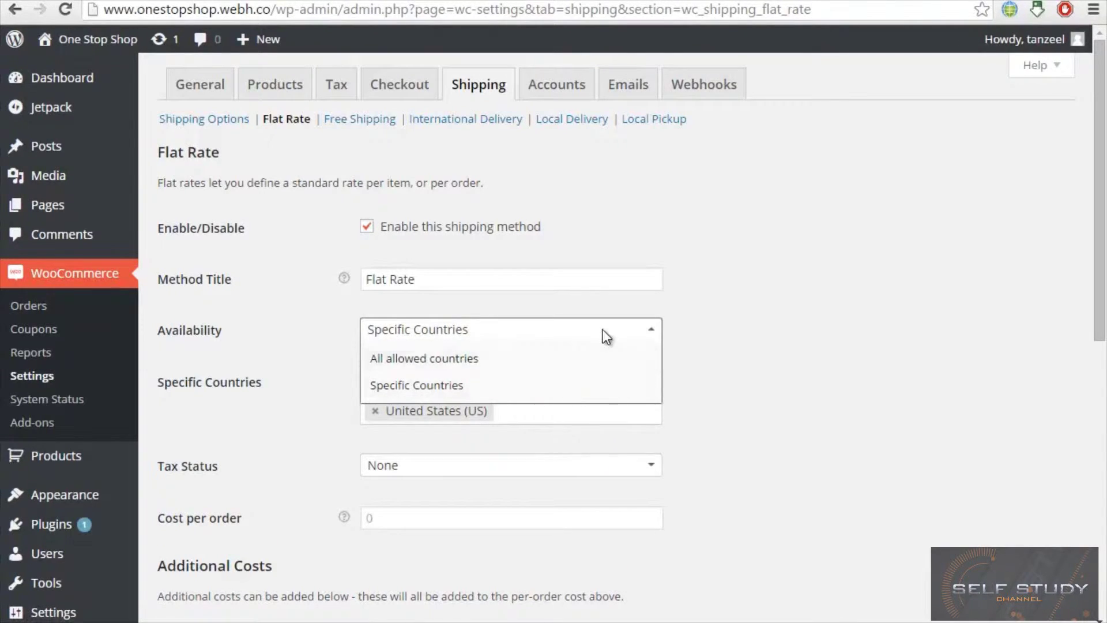
click(600, 334)
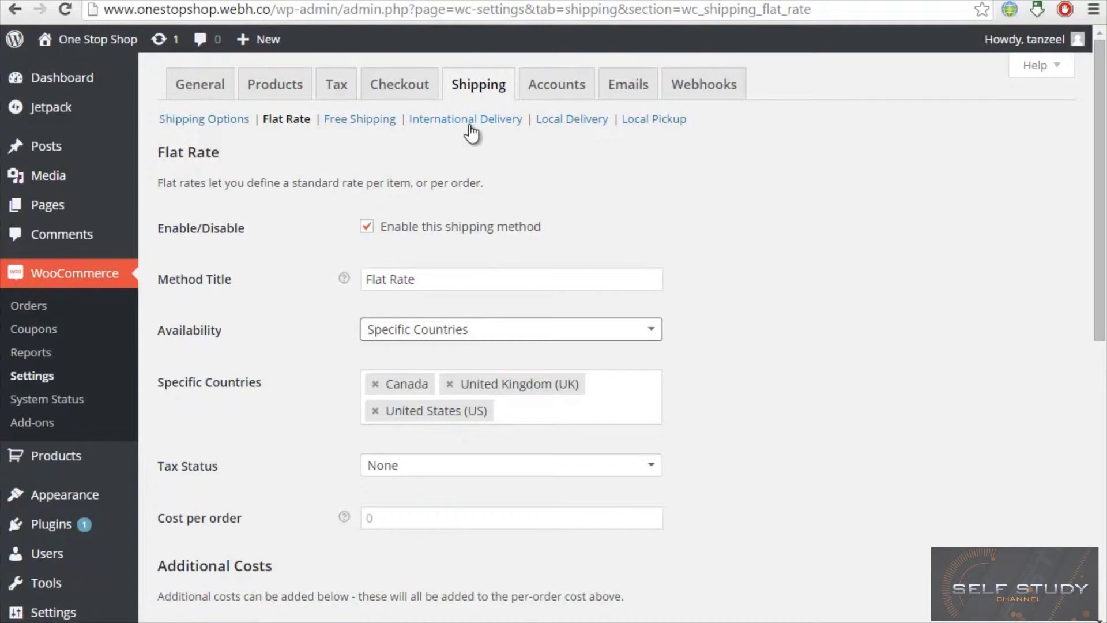
click(422, 331)
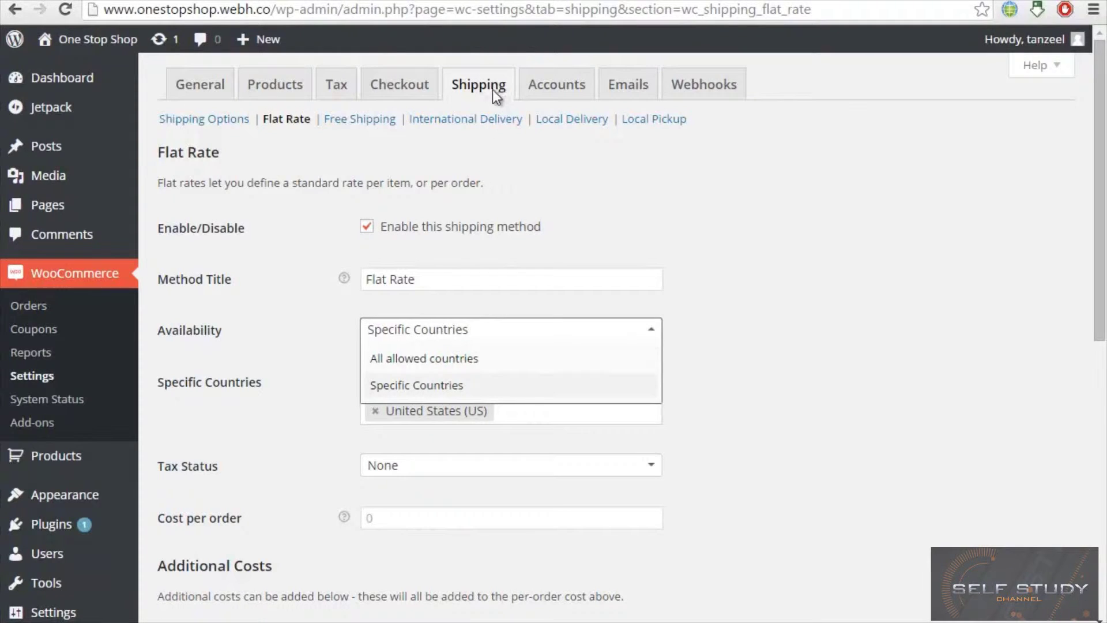
click(504, 389)
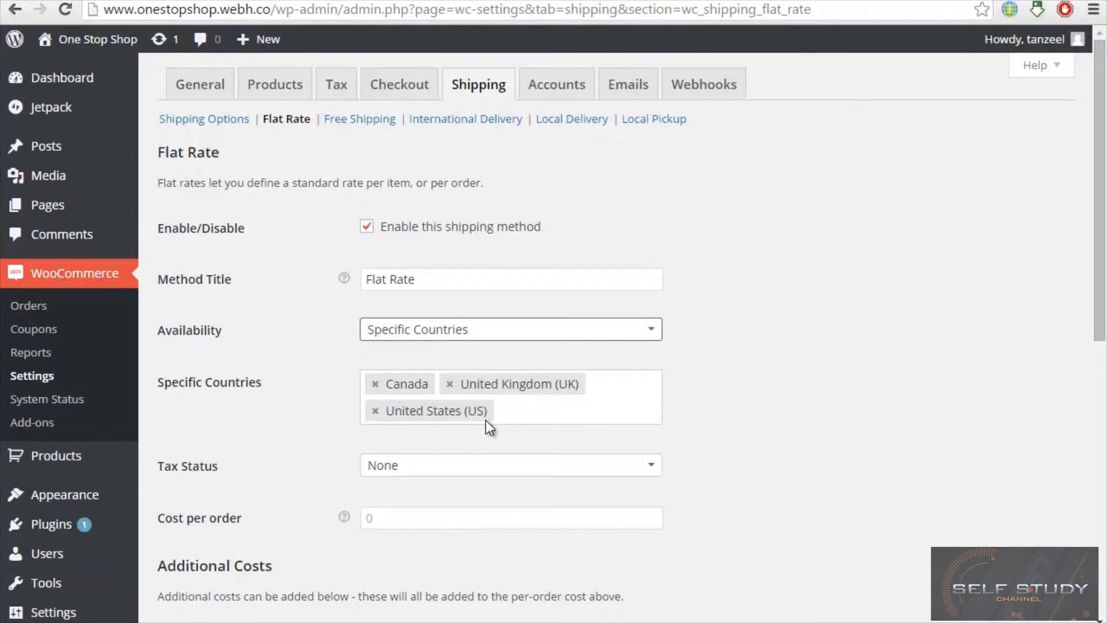
- Switch the Flat Rate tax status to Taxable and back to None
drag(1103, 143, 1106, 192)
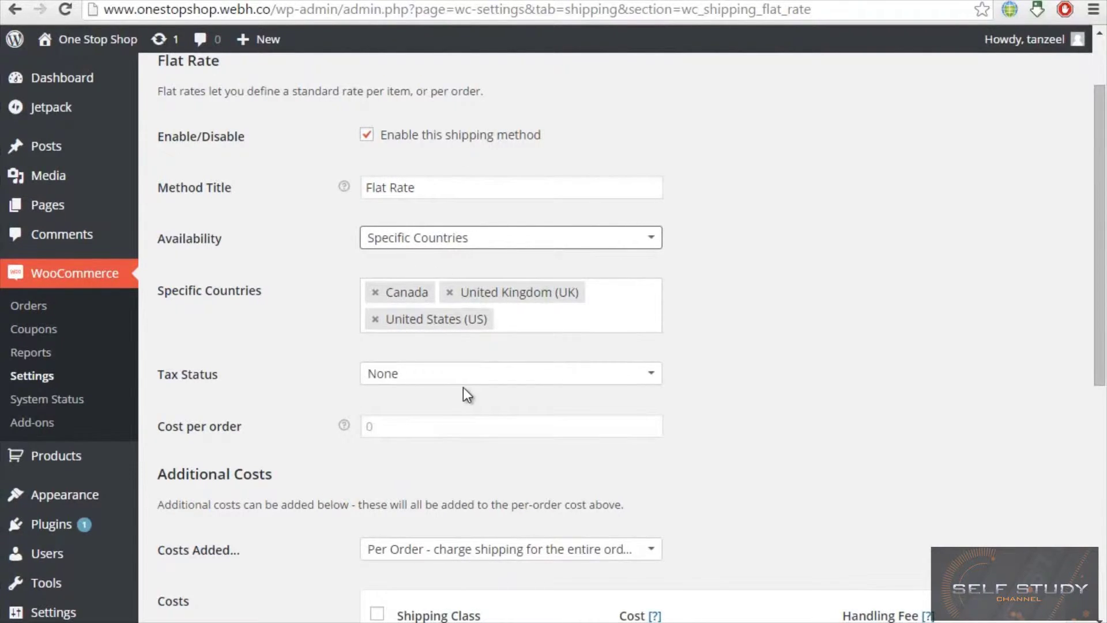
click(483, 376)
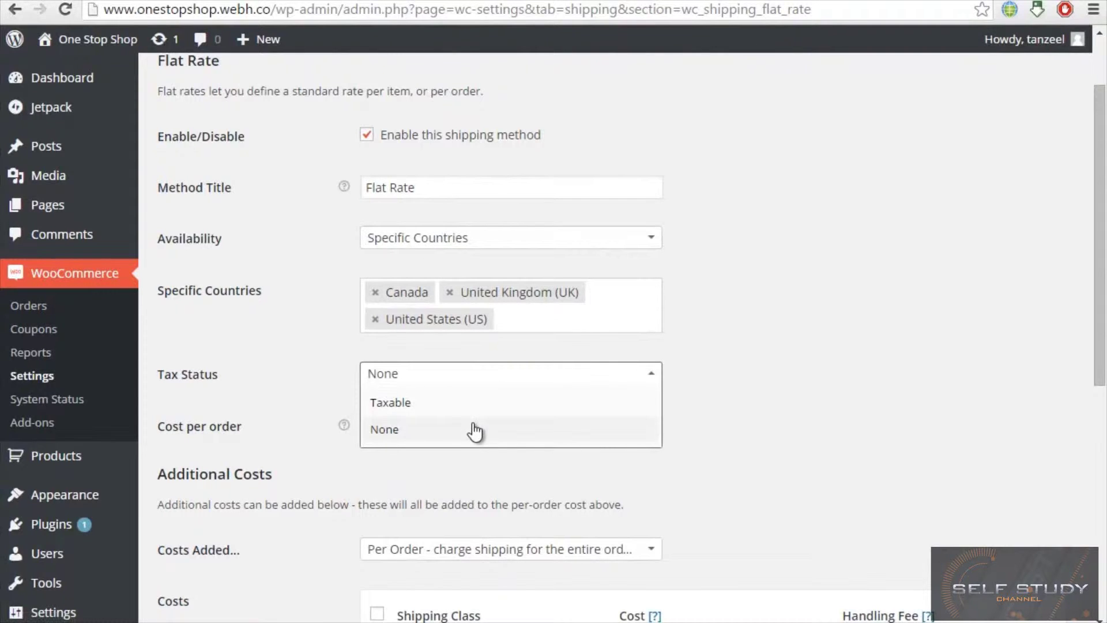
click(482, 406)
click(492, 385)
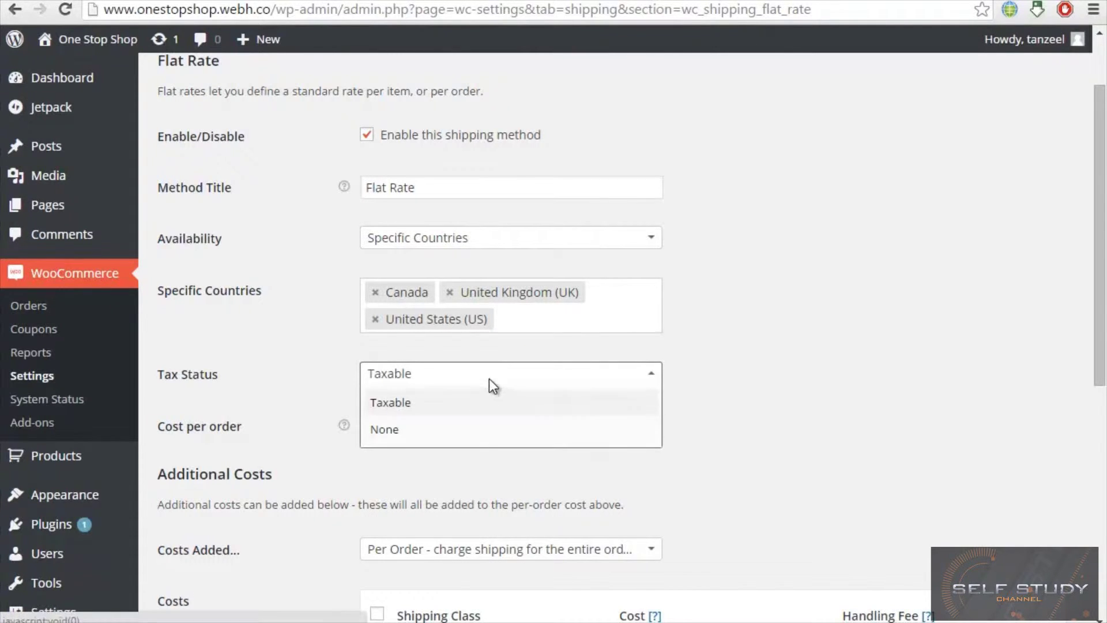
click(492, 428)
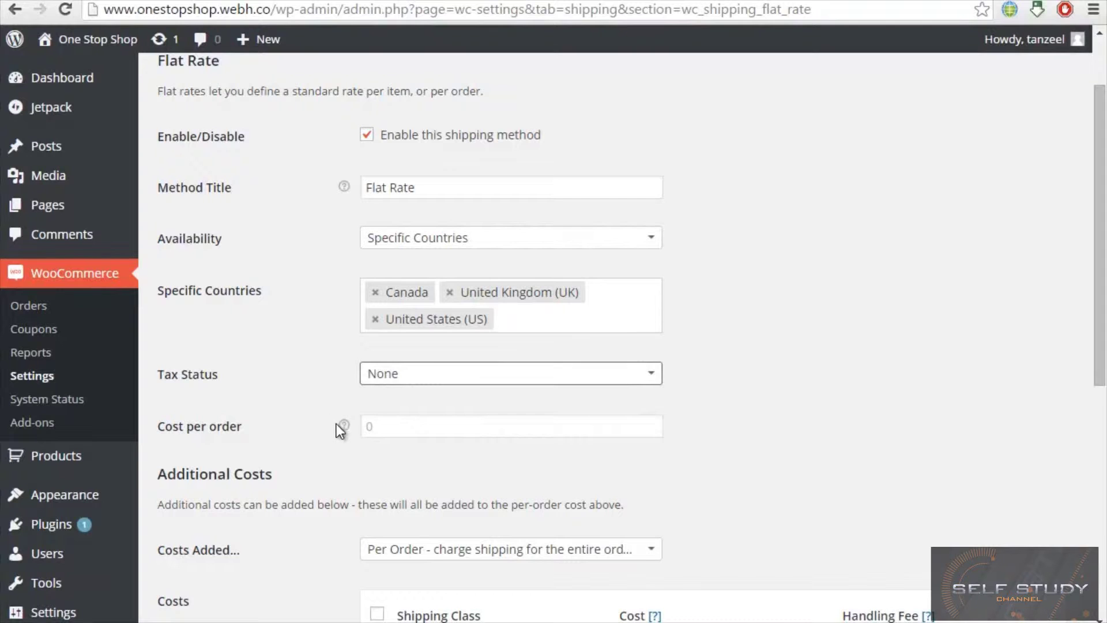
- Set the Flat Rate additional costs to be charged Per Class, for each shipping class in an order
drag(1101, 287, 878, 376)
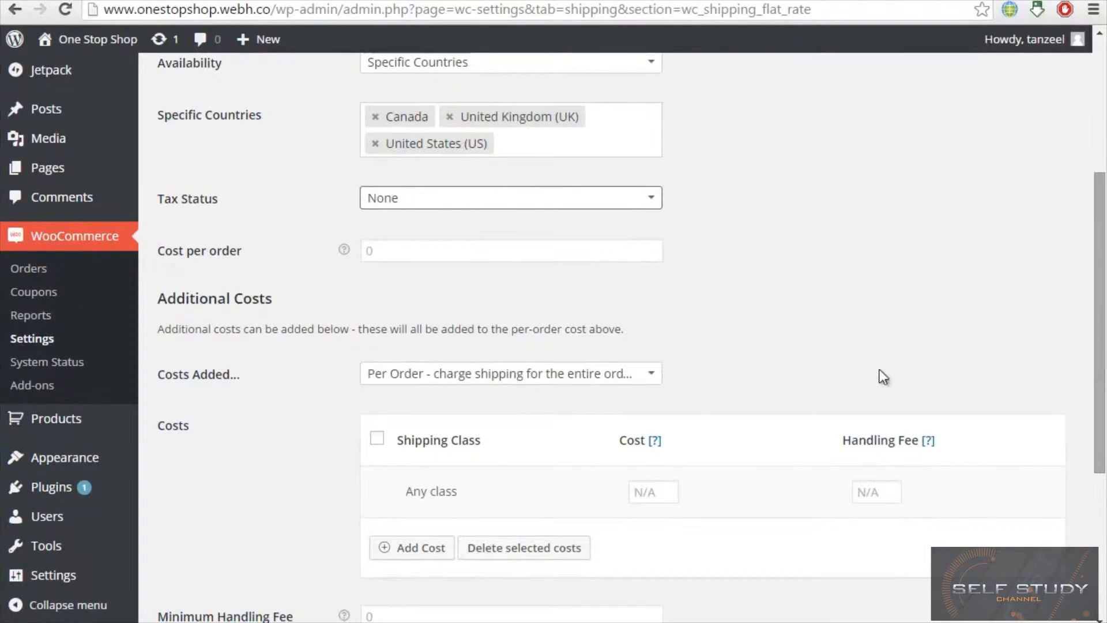
click(563, 379)
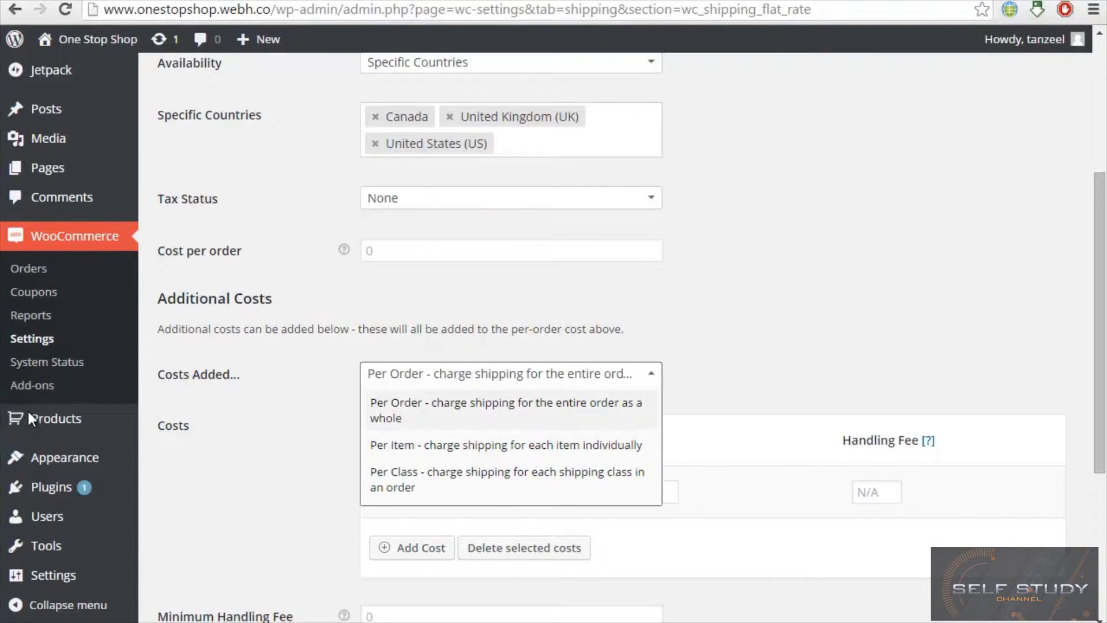
click(236, 424)
mouse_move(81, 421)
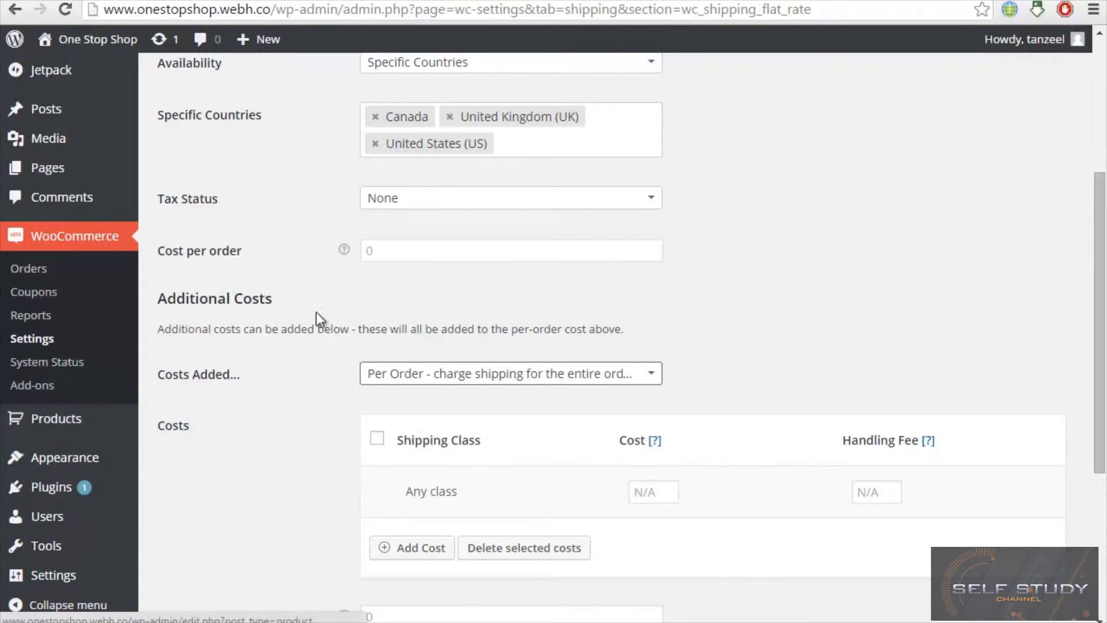
click(472, 381)
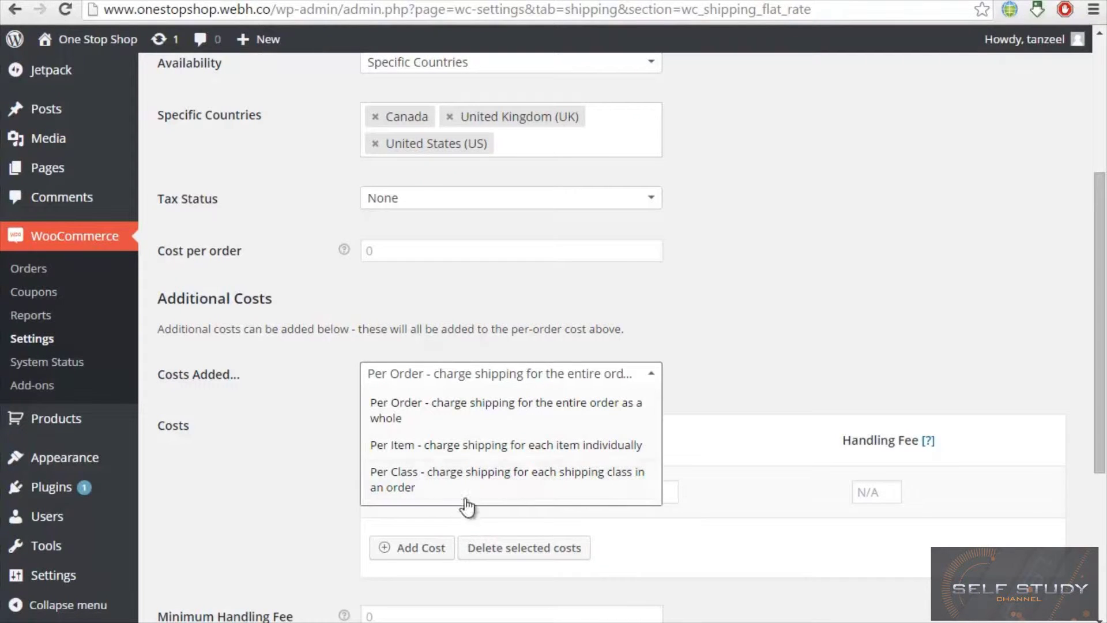
click(473, 476)
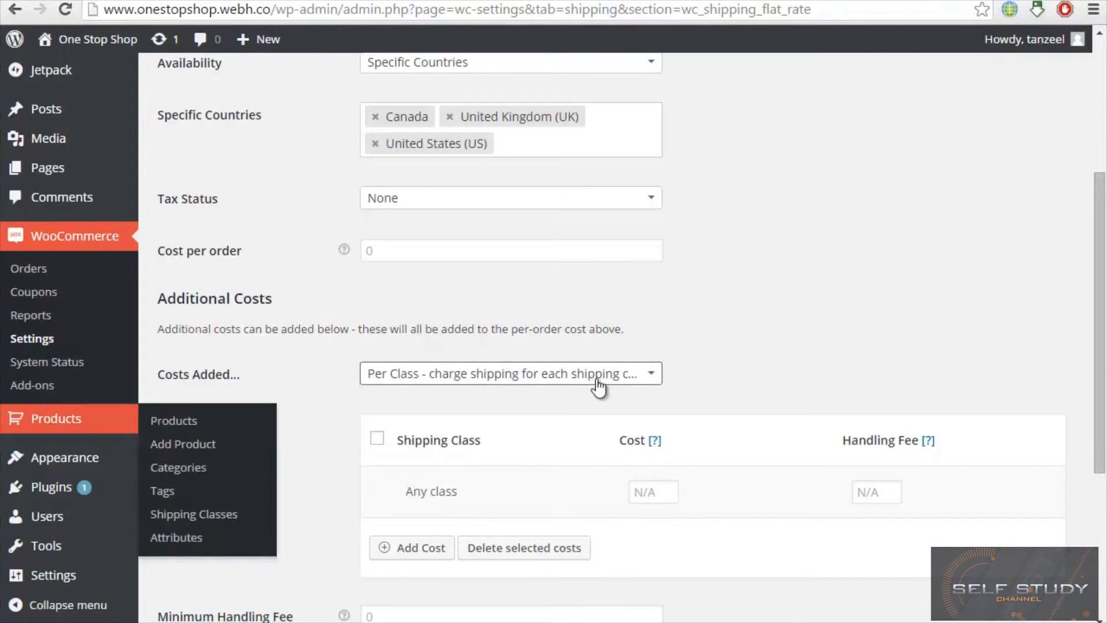
- Open the products' Shipping Classes page in a new browser tab, keeping the Flat Rate settings open
mouse_move(77, 421)
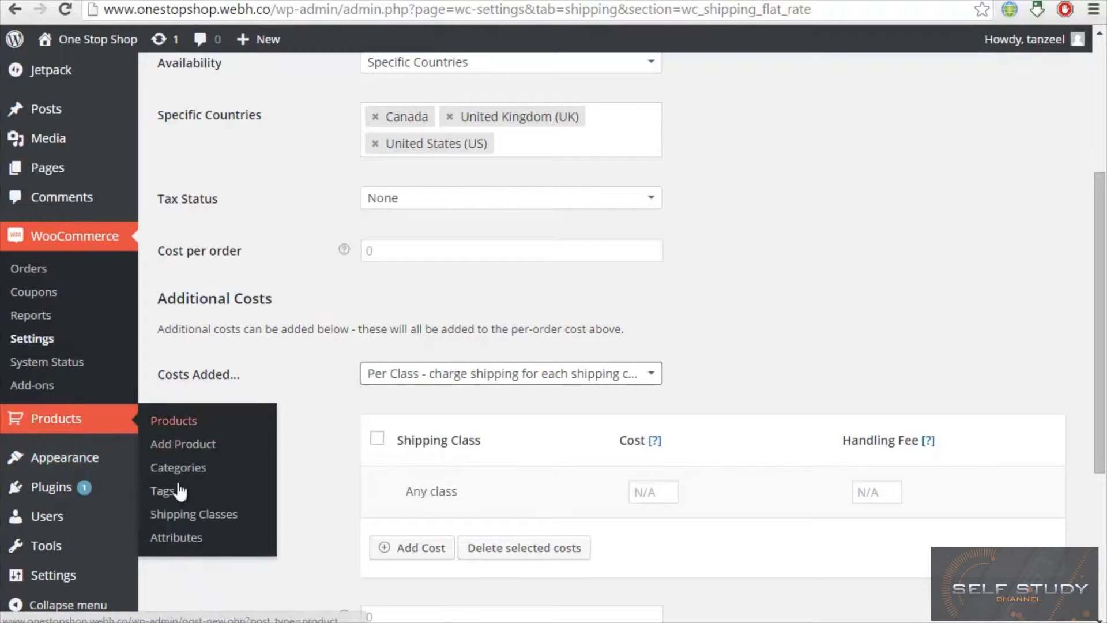
right_click(195, 514)
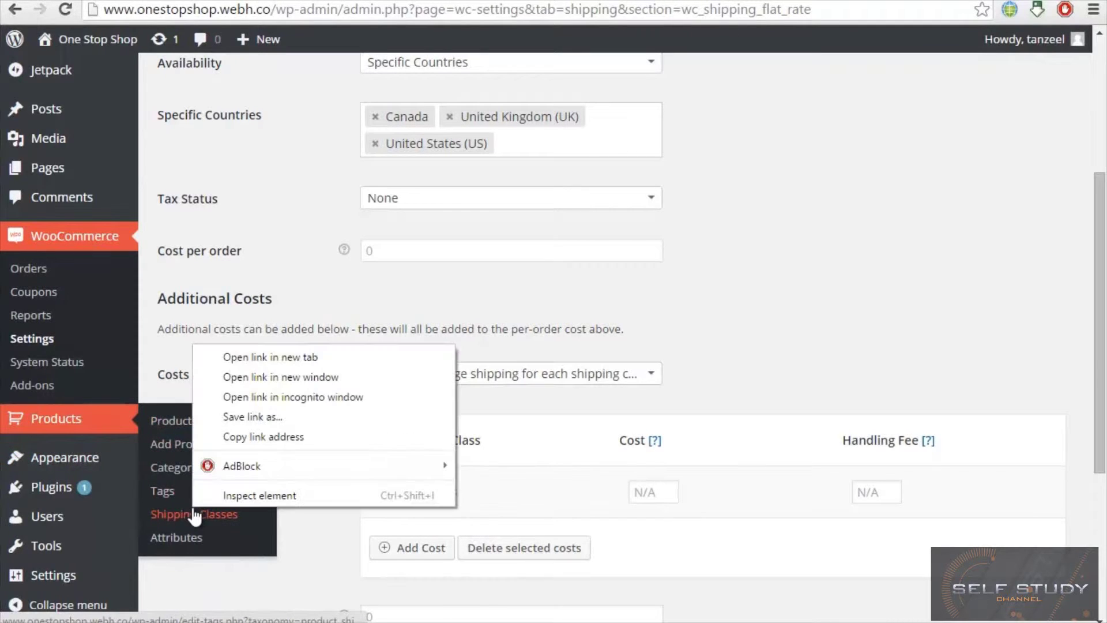
click(321, 349)
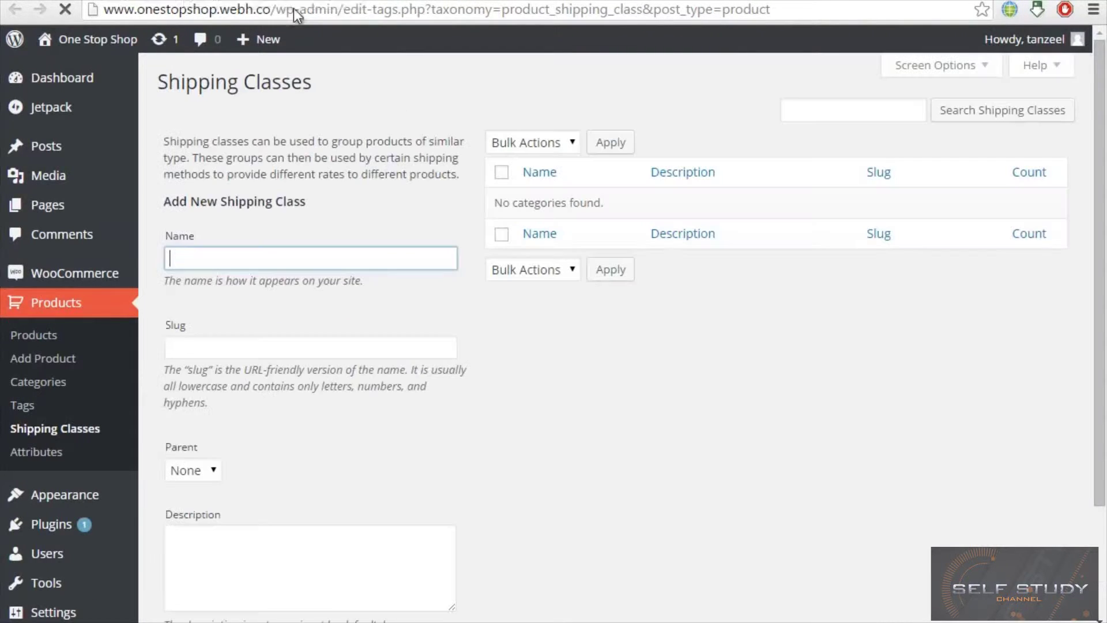
- Add a new shipping class with the name shirt and the slug shirt
text(sho)
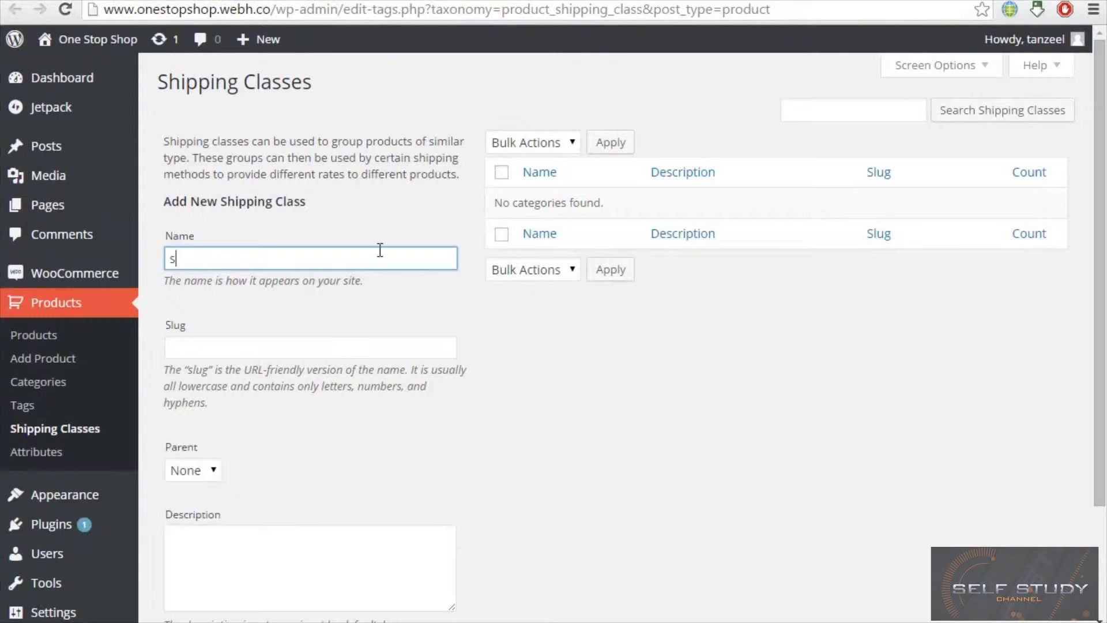
key(BackSpace)
text(irt)
click(394, 354)
text(shirt)
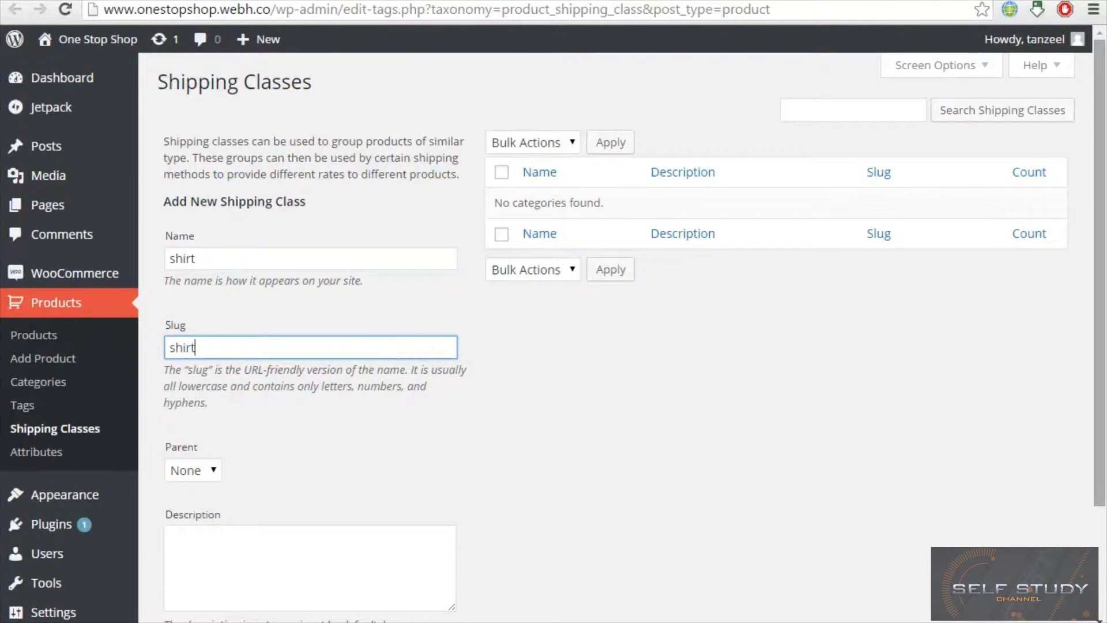
scroll(1106, 267, down, 3)
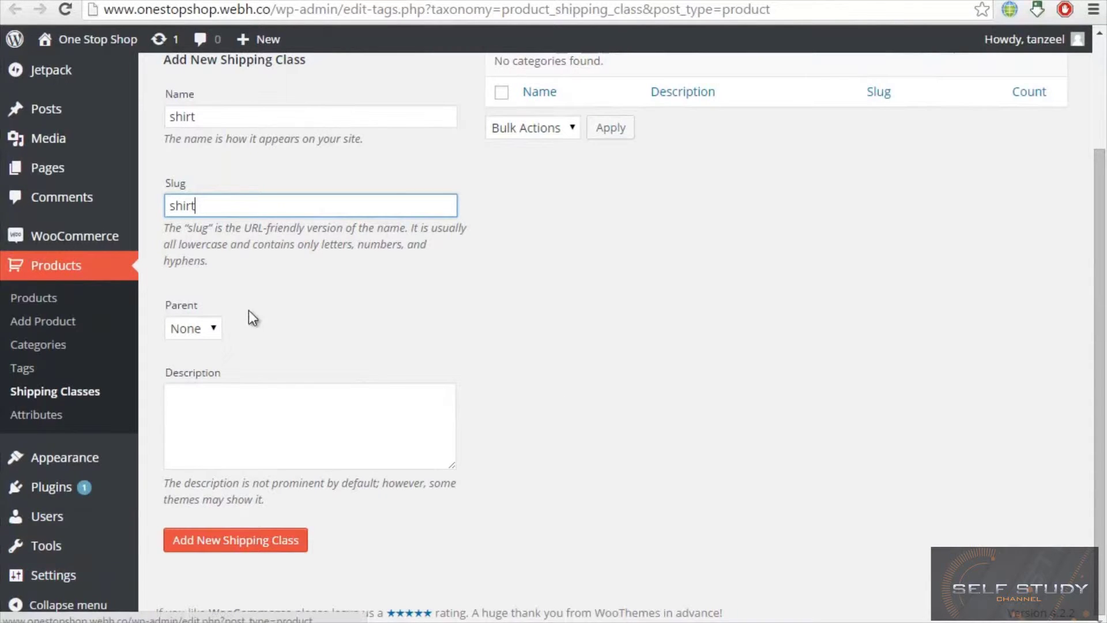
click(269, 542)
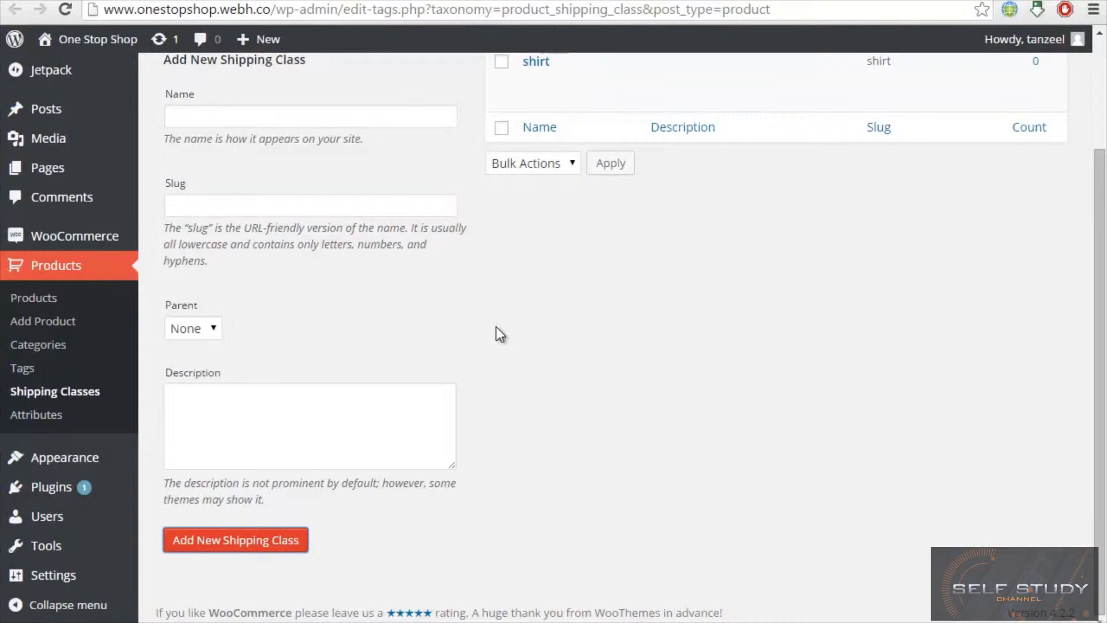
- Return to the Flat Rate settings page and save the changes
scroll(496, 327, up, 3)
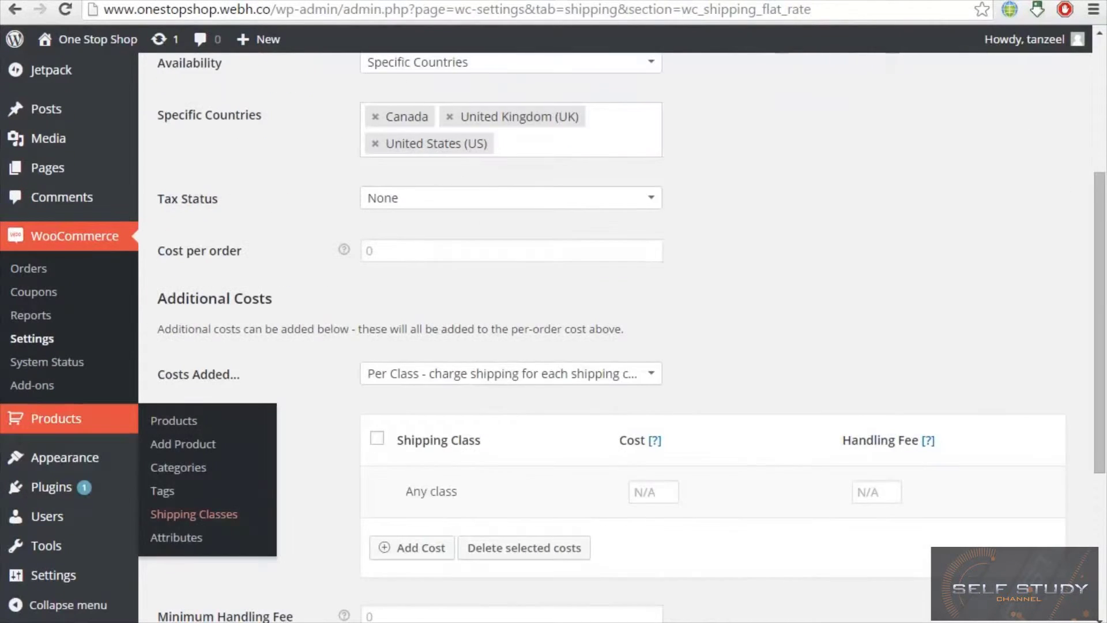
scroll(391, 444, down, 5)
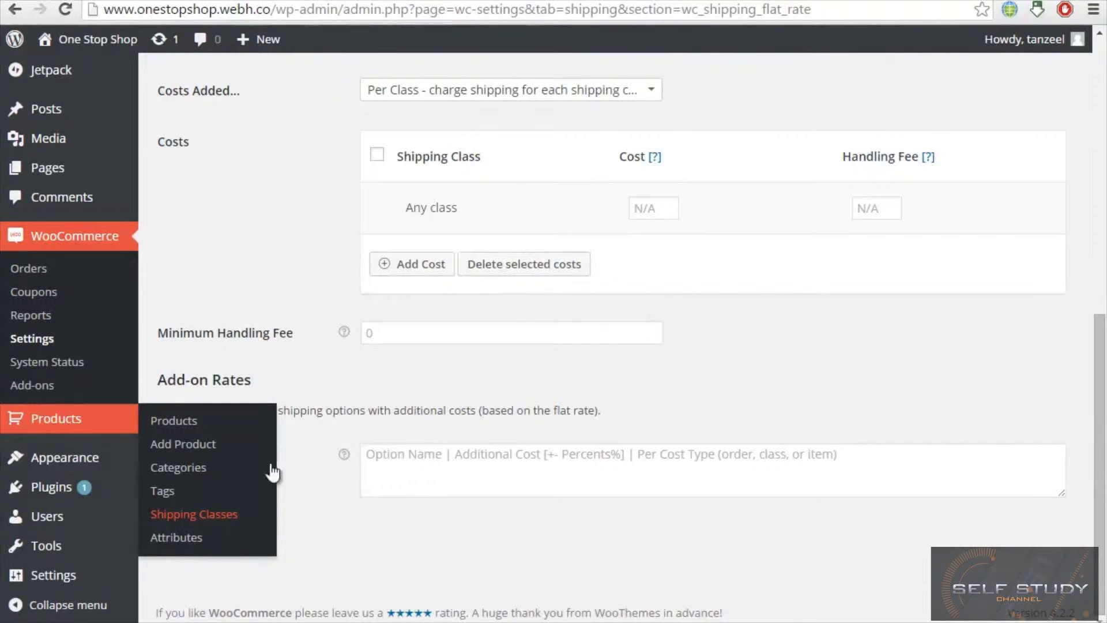
click(233, 539)
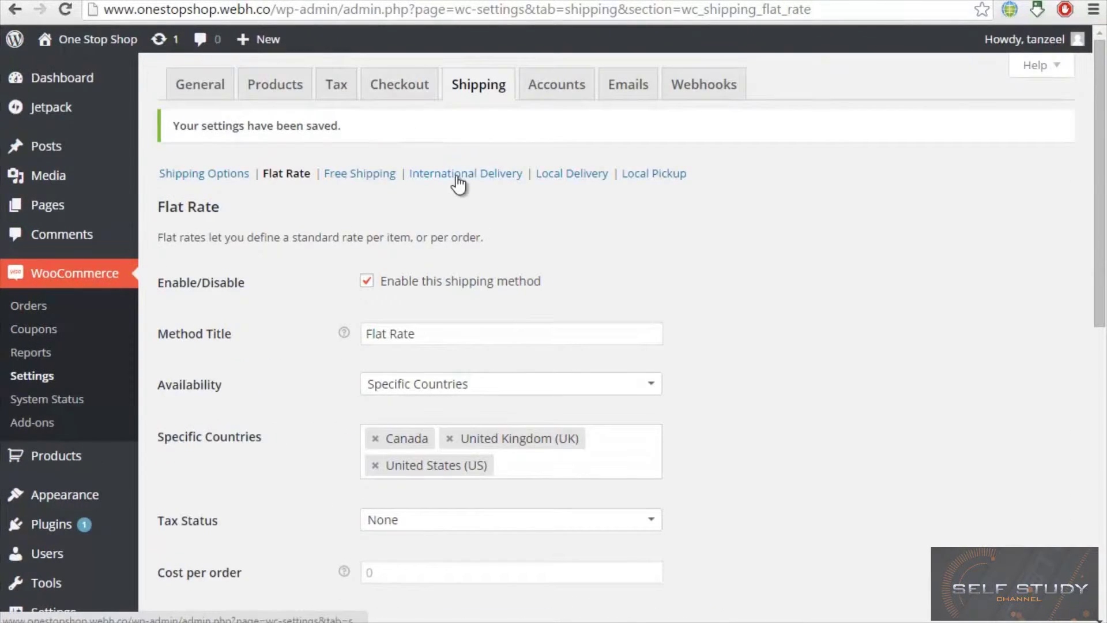
- Add a Flat Rate cost row for the shirt shipping class with a cost of 6 and save the changes
scroll(458, 183, down, 9)
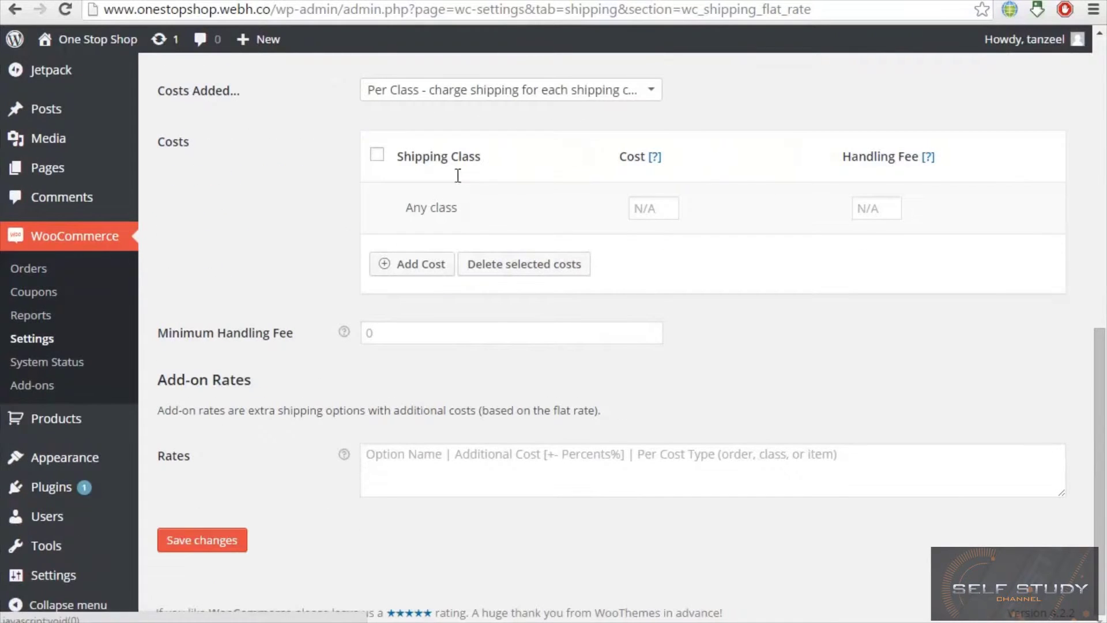
click(440, 267)
click(448, 261)
click(448, 260)
click(638, 262)
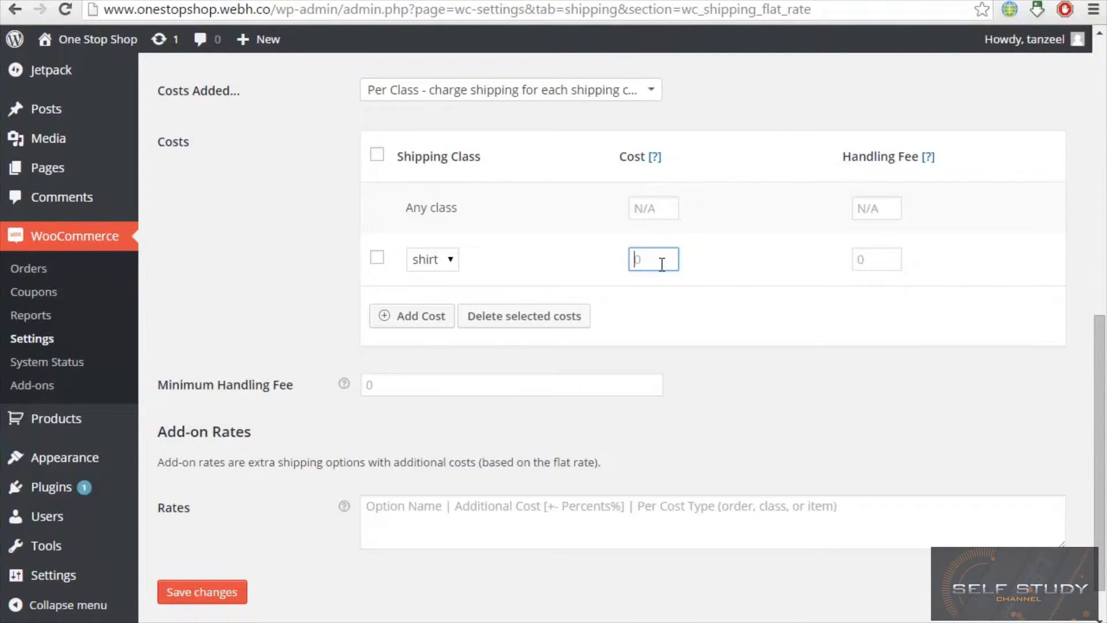
text(6)
click(498, 372)
click(202, 592)
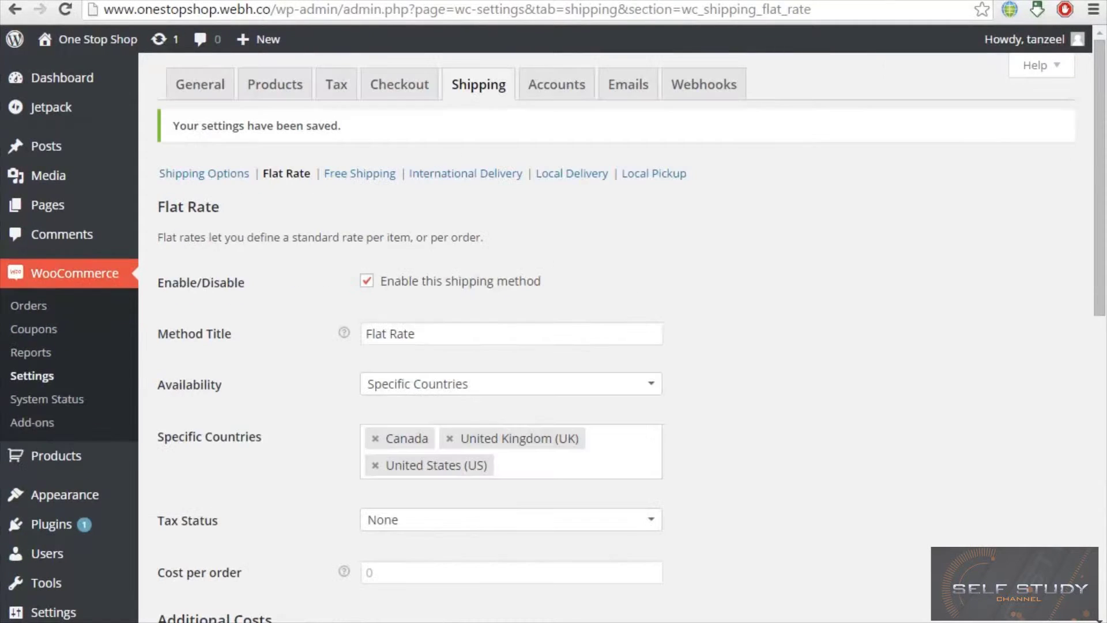
- Switch the Flat Rate Costs Added option to Per Item and back to Per Class, and save the changes
scroll(432, 295, down, 10)
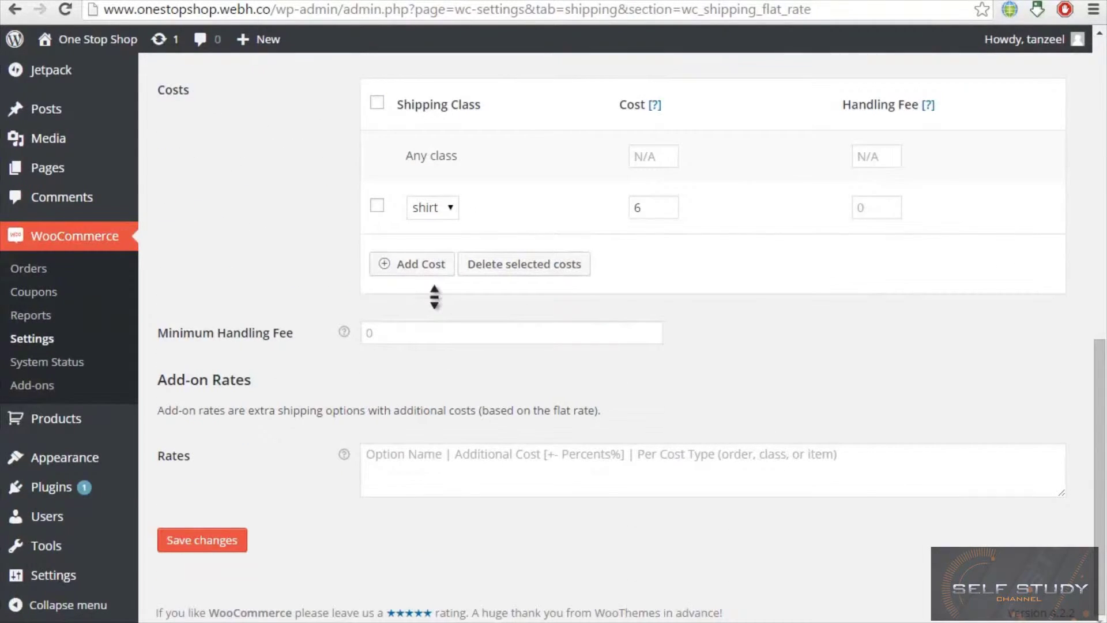
scroll(434, 297, up, 5)
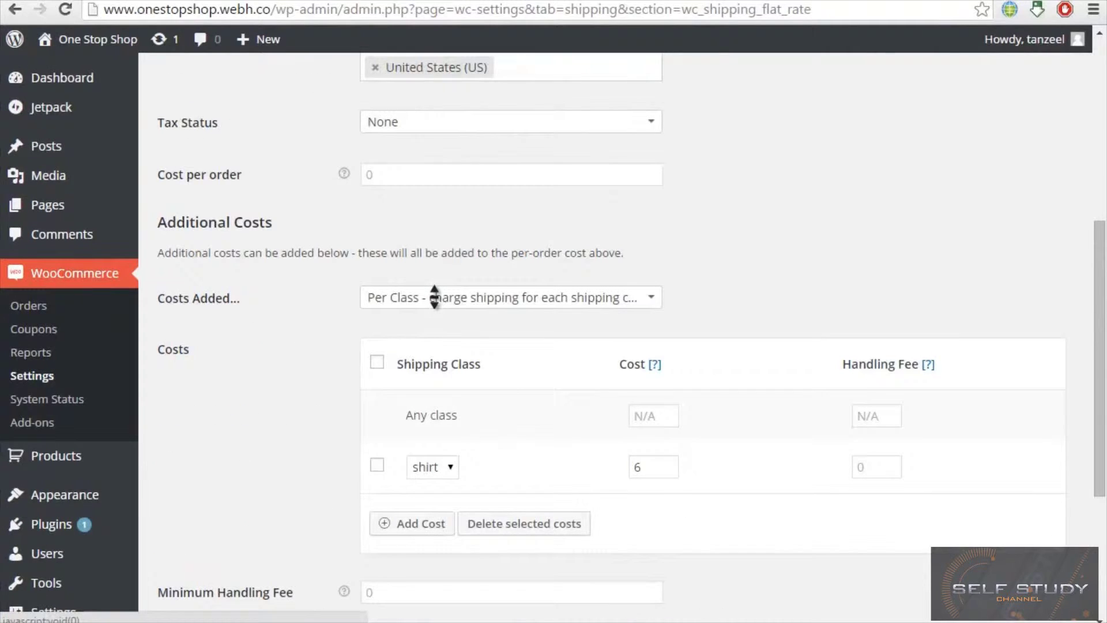
click(479, 299)
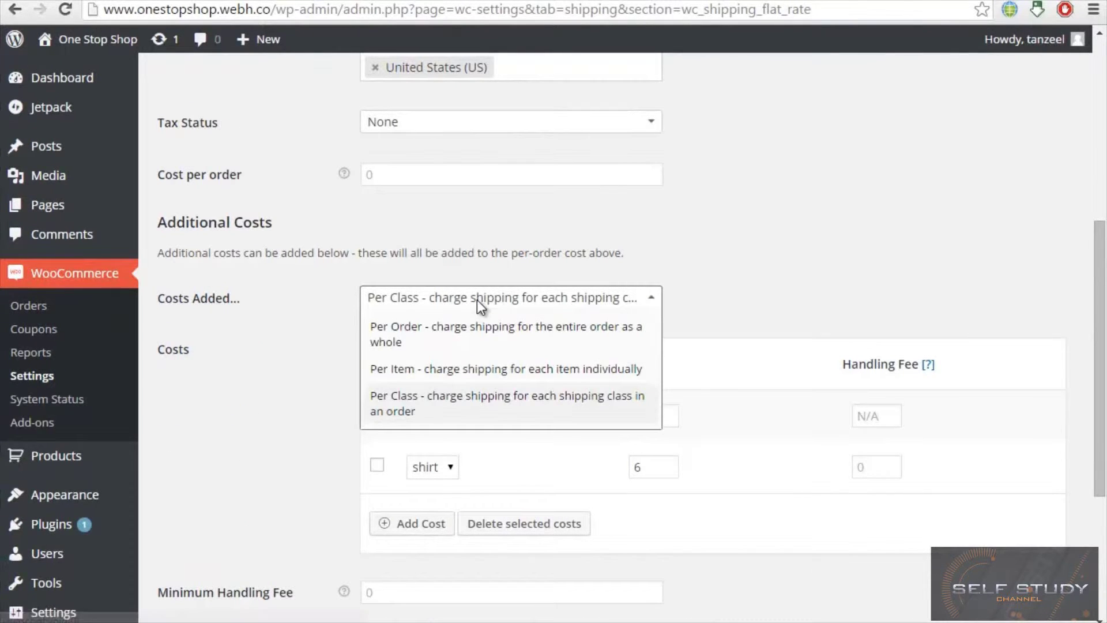
click(472, 372)
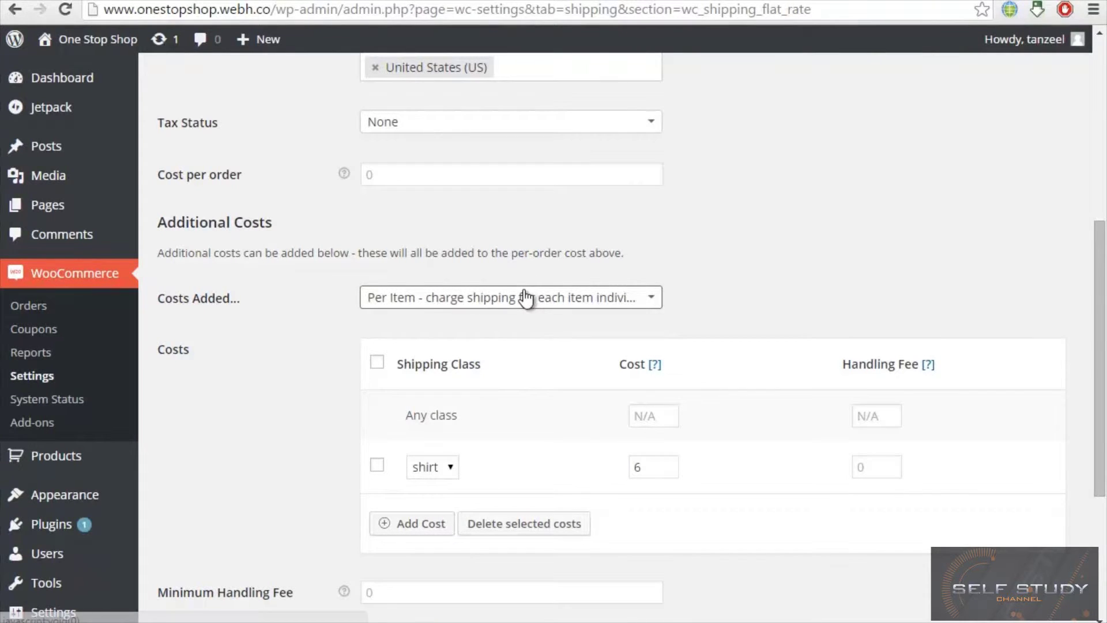
click(423, 301)
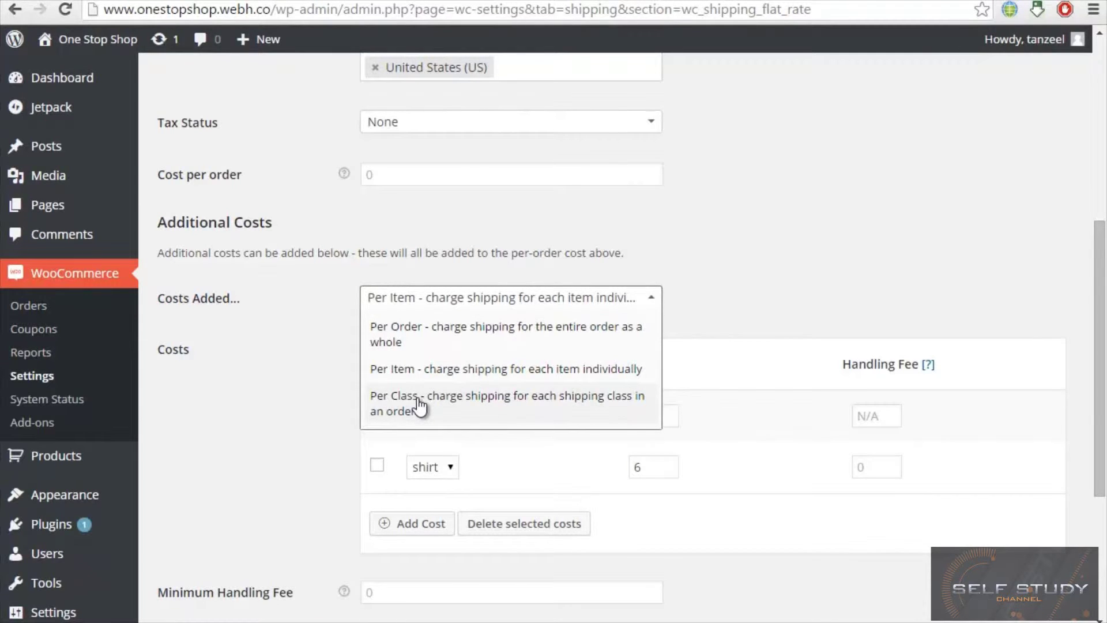
click(451, 411)
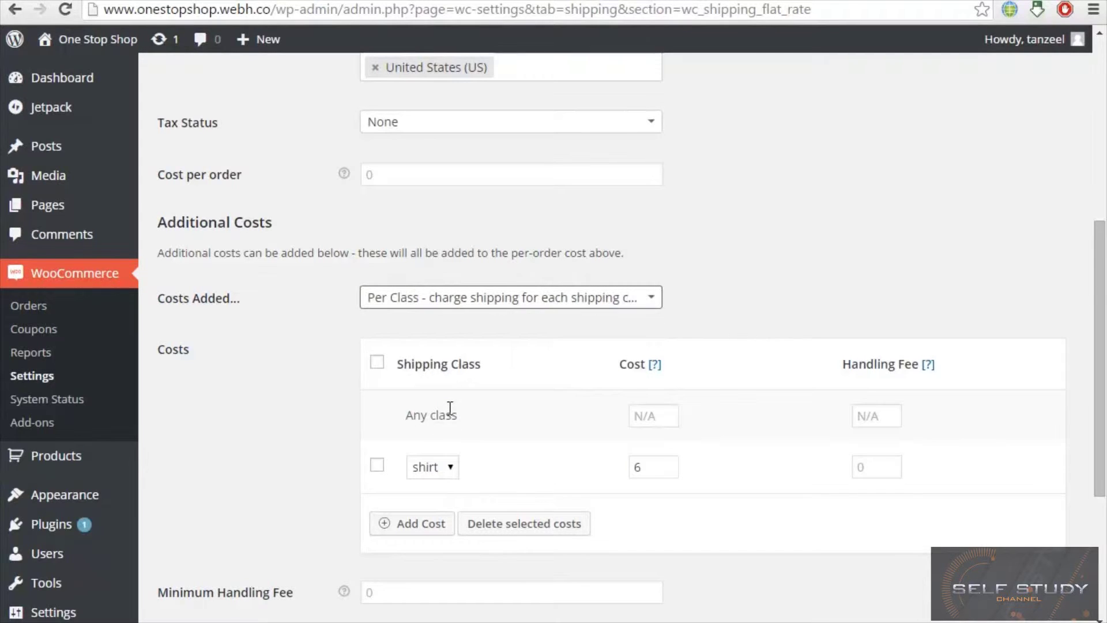
scroll(450, 408, down, 5)
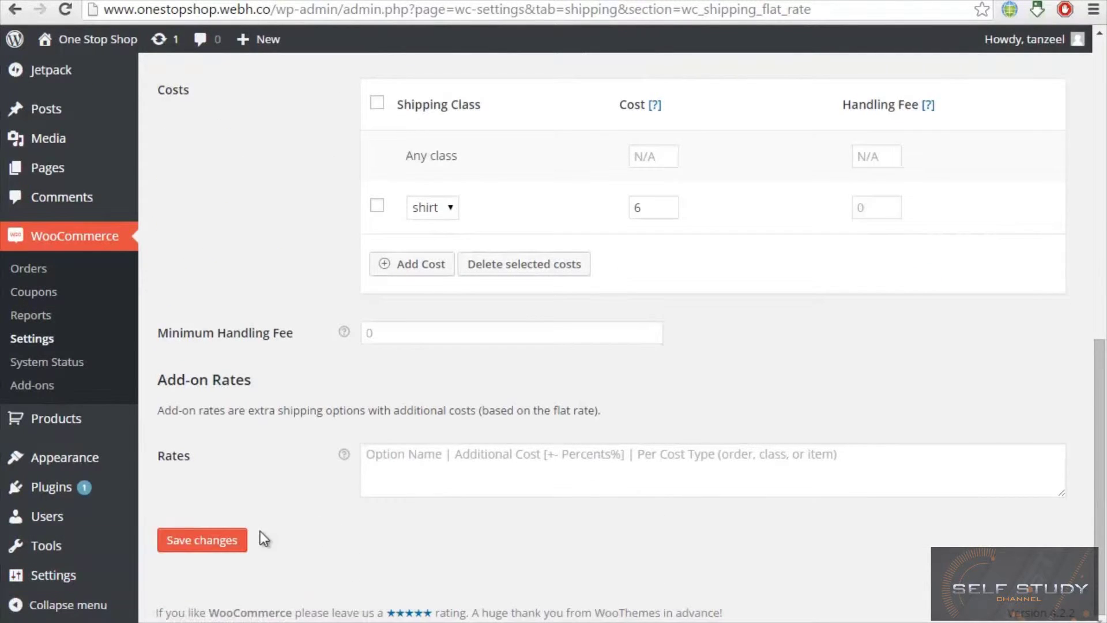
click(215, 544)
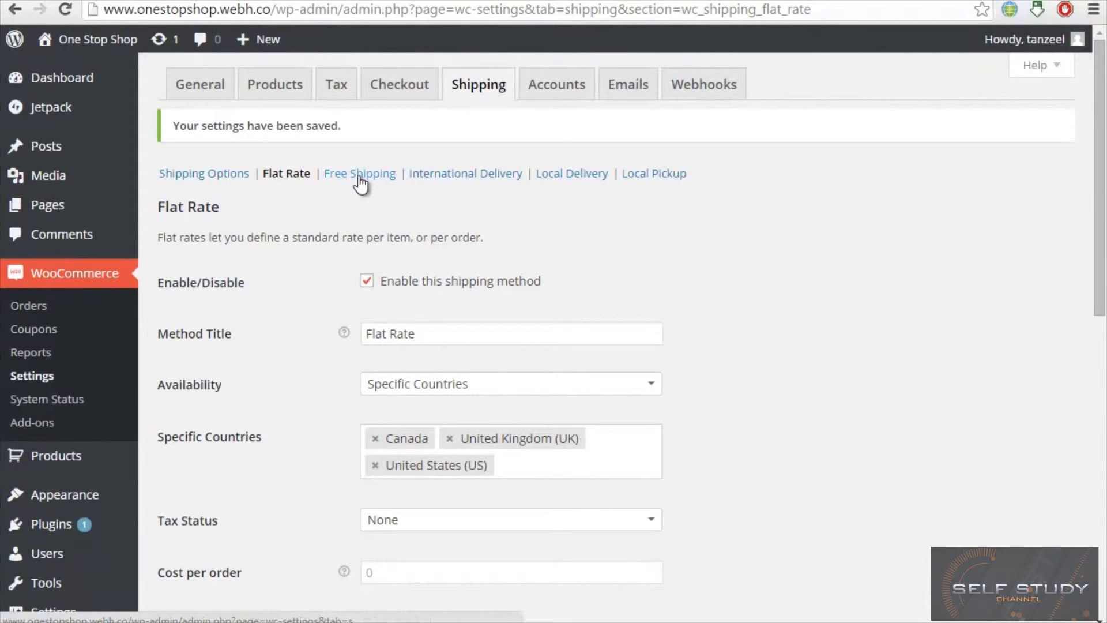
- In the Free Shipping settings, limit availability to specific countries and add United Kingdom (UK), United States (US) and Canada
click(360, 176)
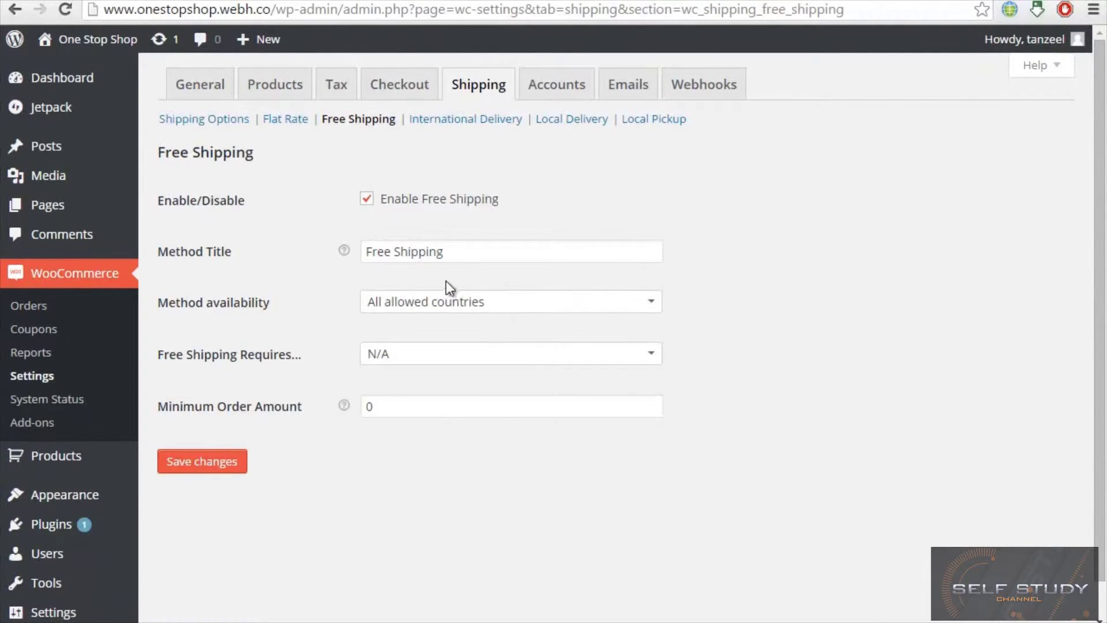
click(526, 303)
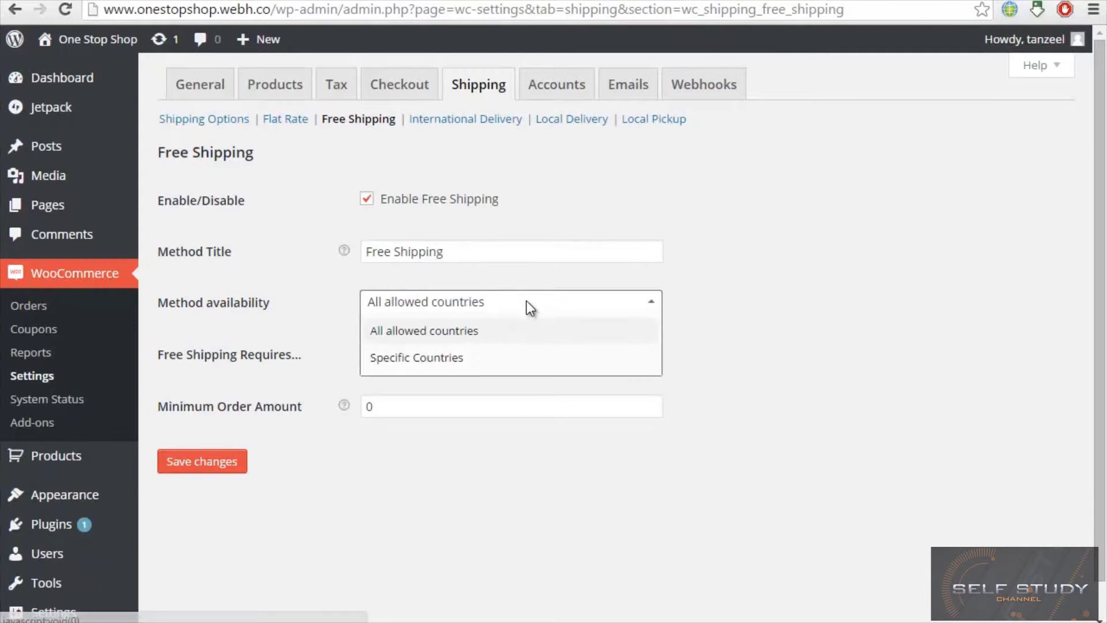
click(518, 361)
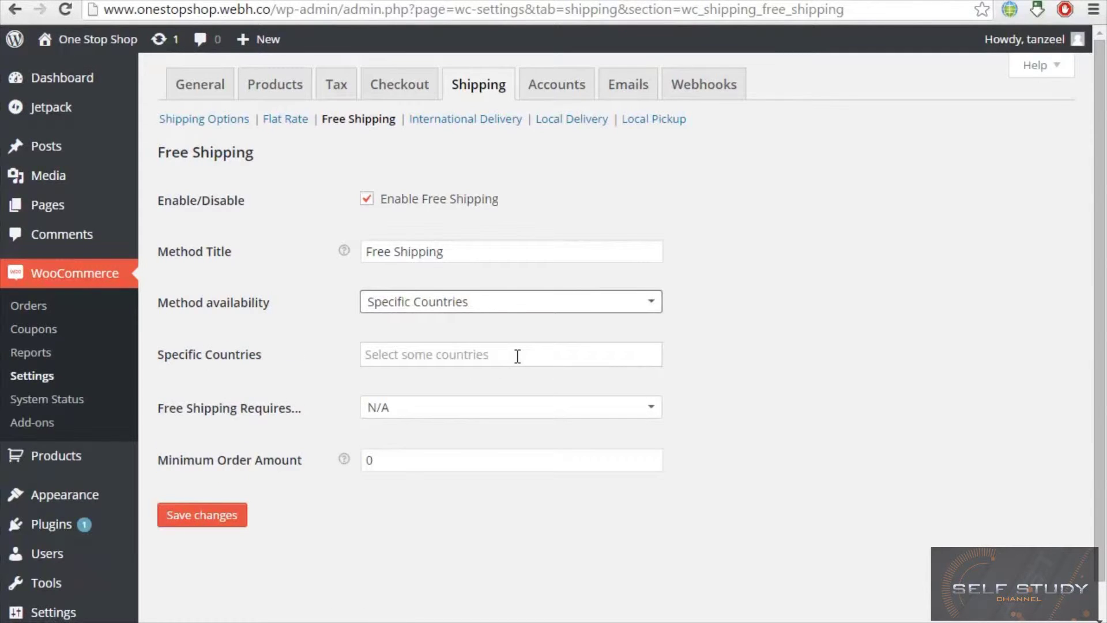
click(517, 356)
text(u)
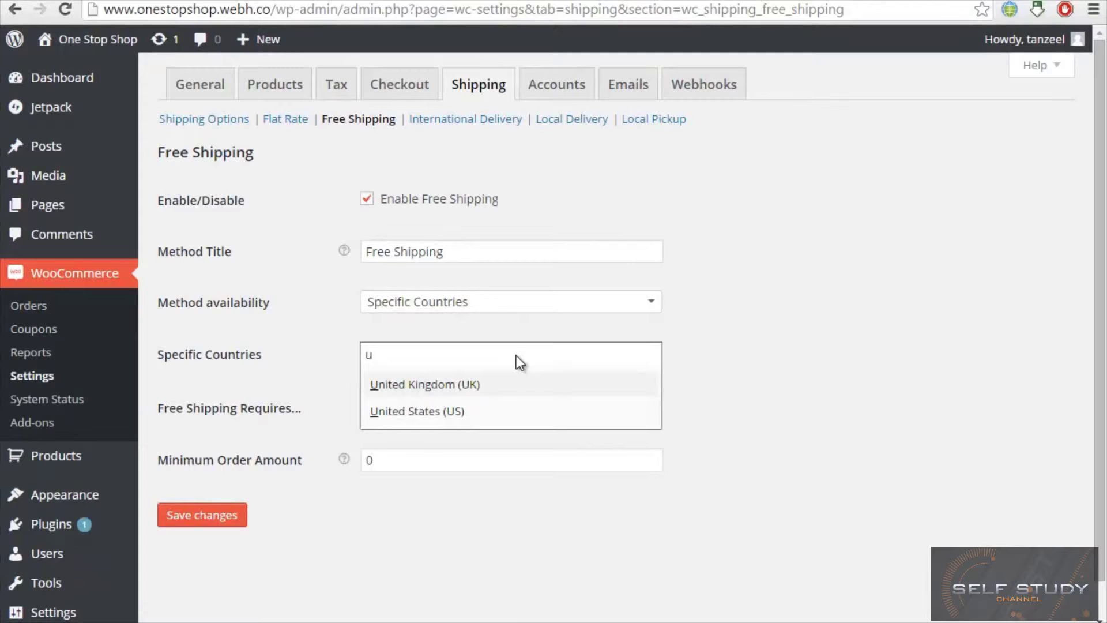
key(Return)
text(us)
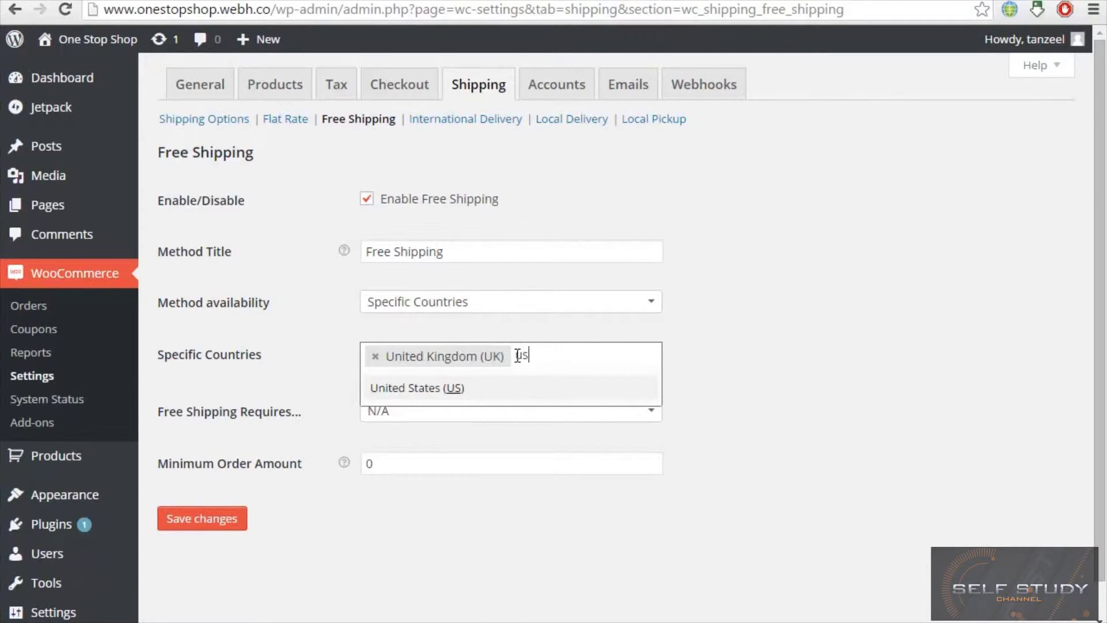
key(Return)
text(c)
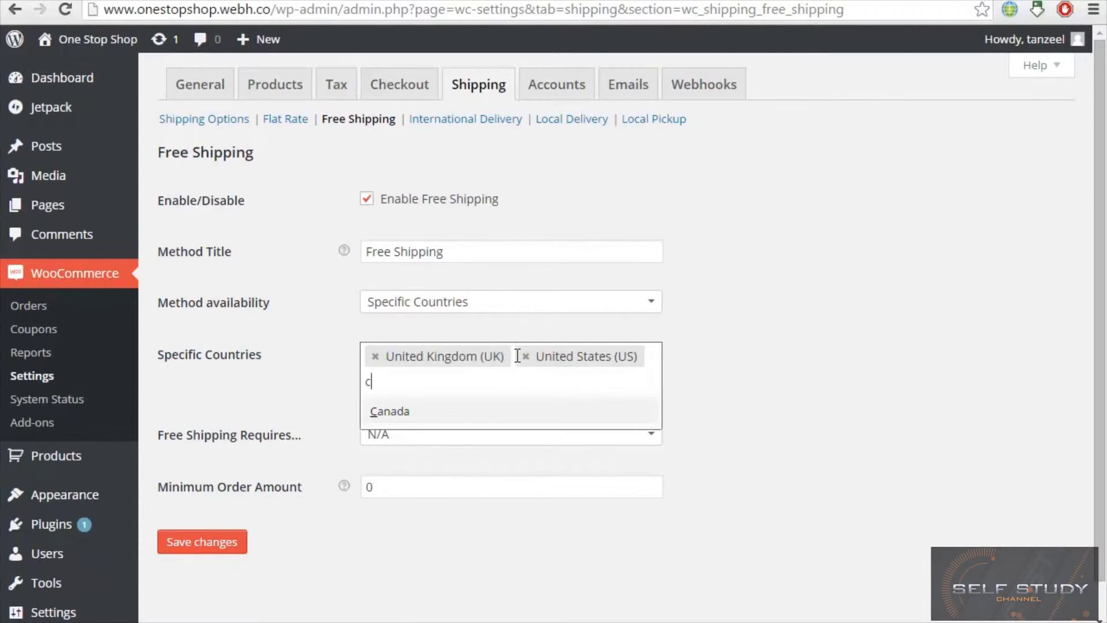
key(Return)
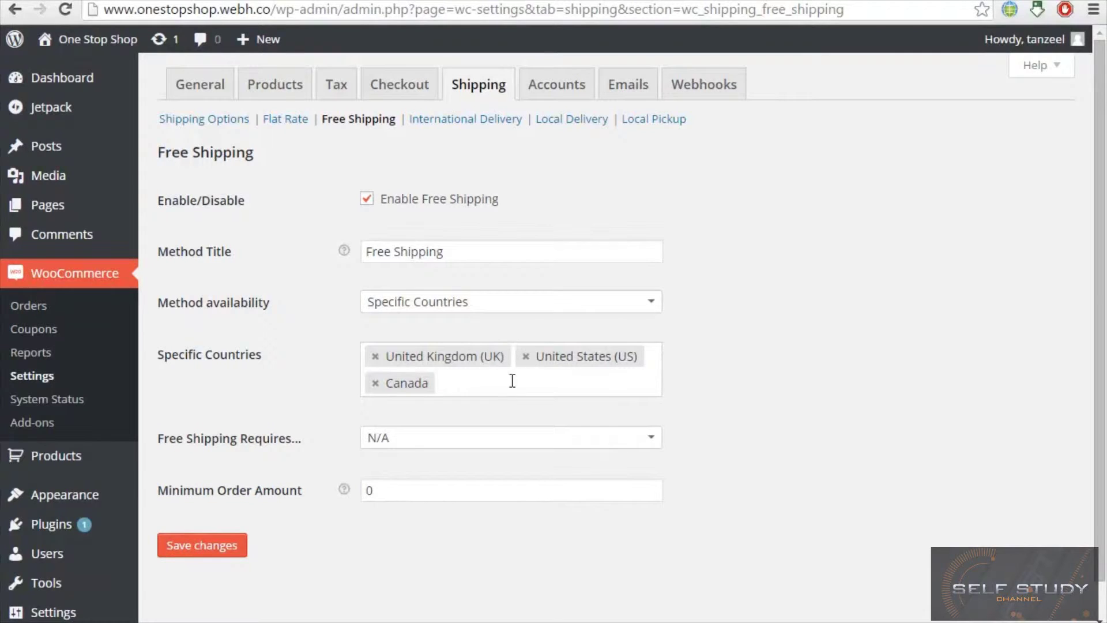
- Set the Free Shipping requirement to A minimum order amount OR a coupon
click(451, 439)
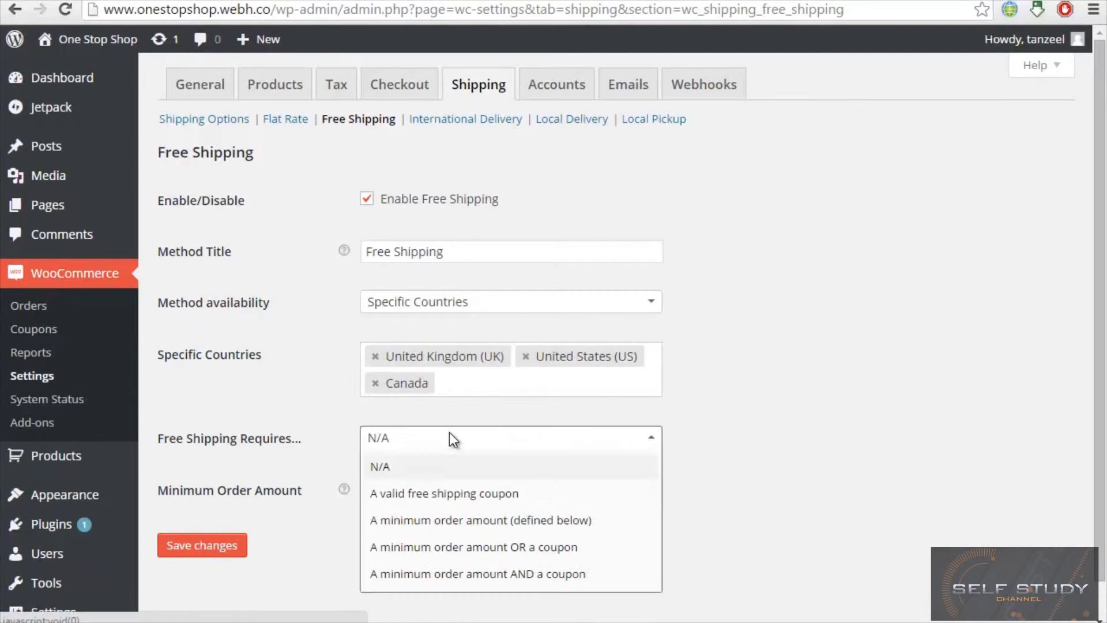
click(490, 548)
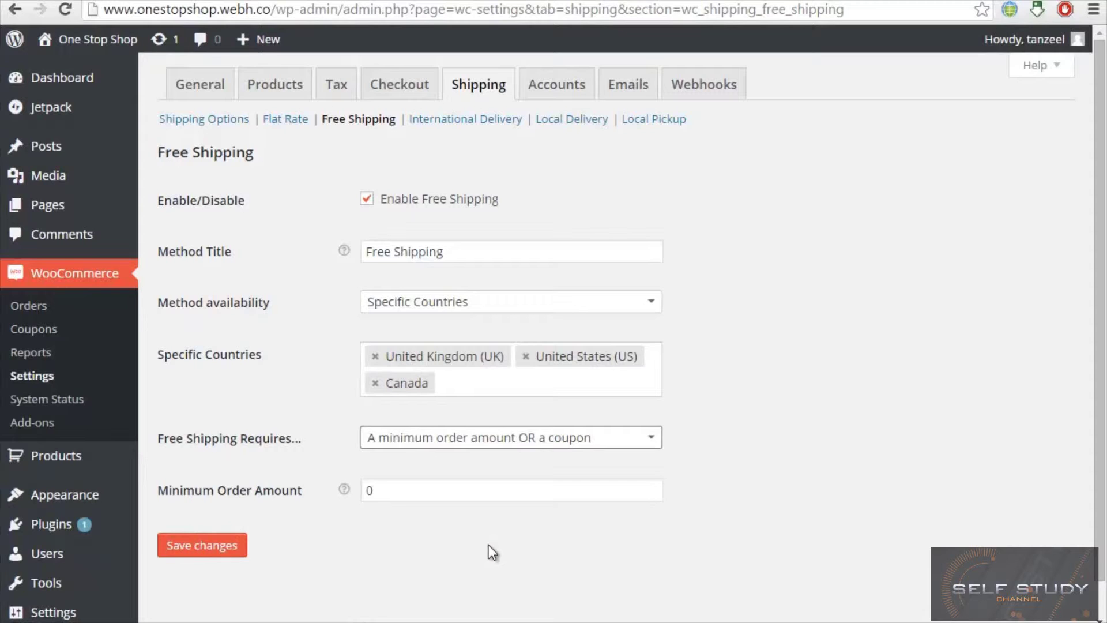
- Set the Free Shipping minimum order amount to 299 and save the changes
double_click(489, 499)
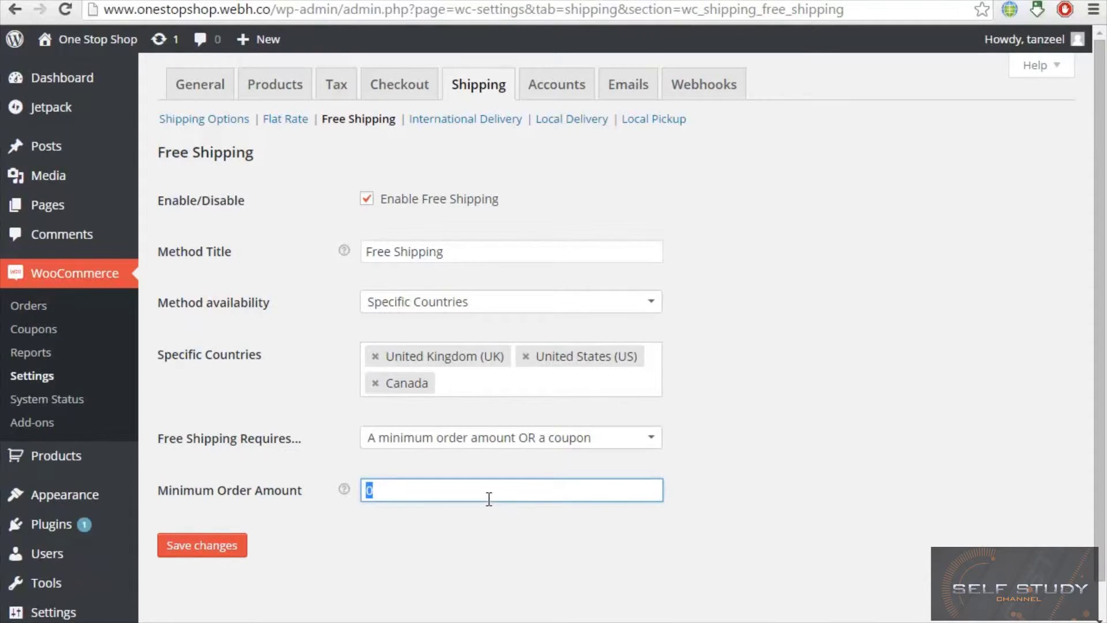
click(543, 444)
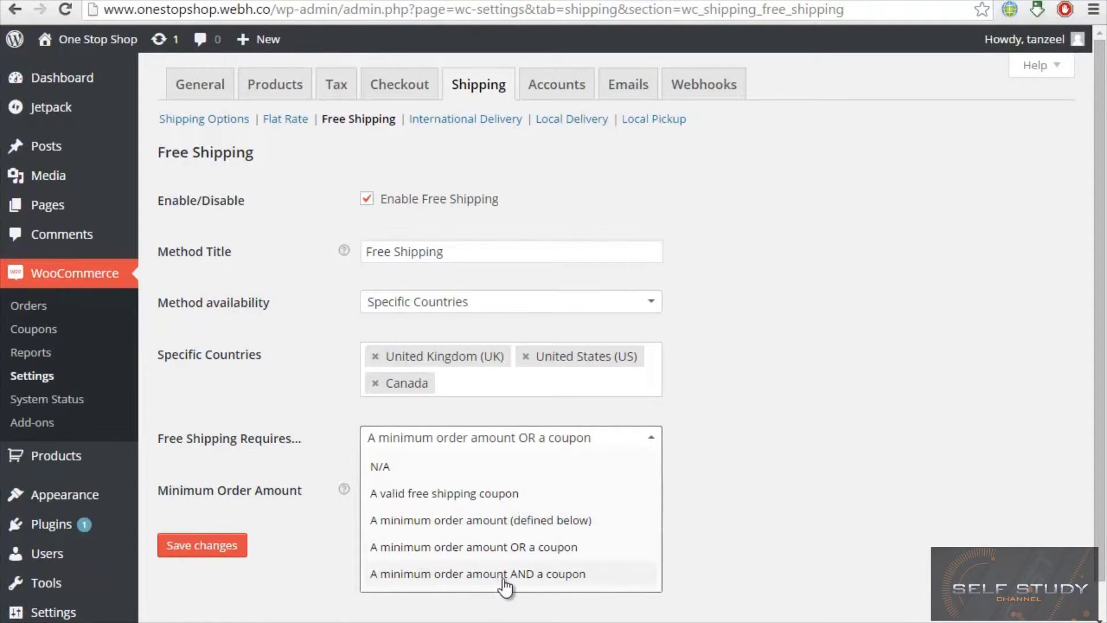
click(560, 437)
key(Tab)
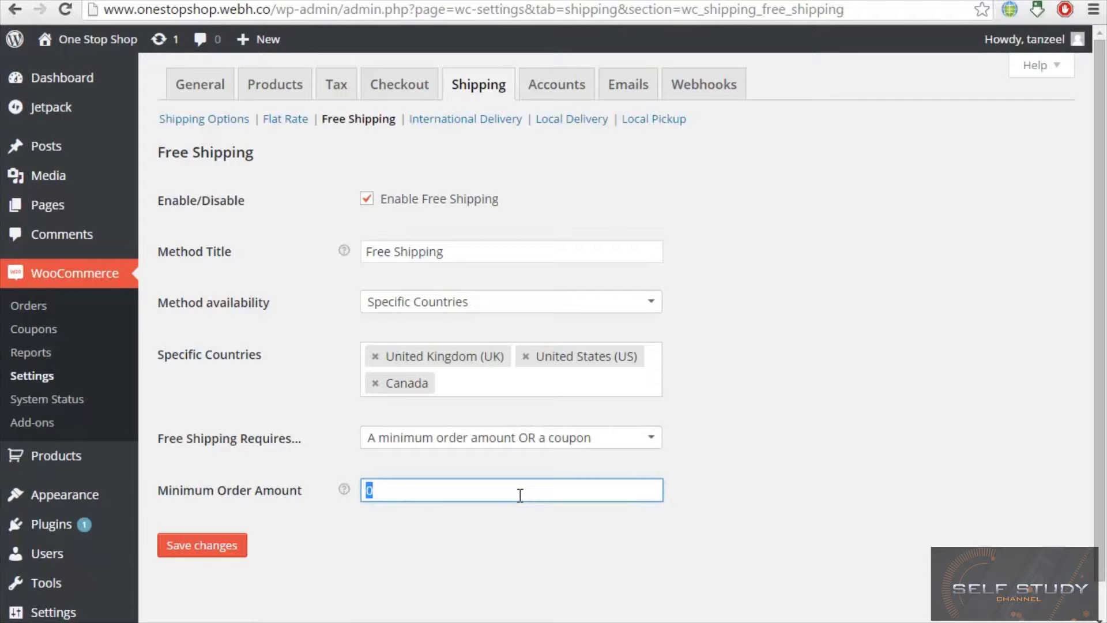
text(2)
key(BackSpace)
text(300)
key(ctrl+a)
text(2999)
key(BackSpace)
click(200, 546)
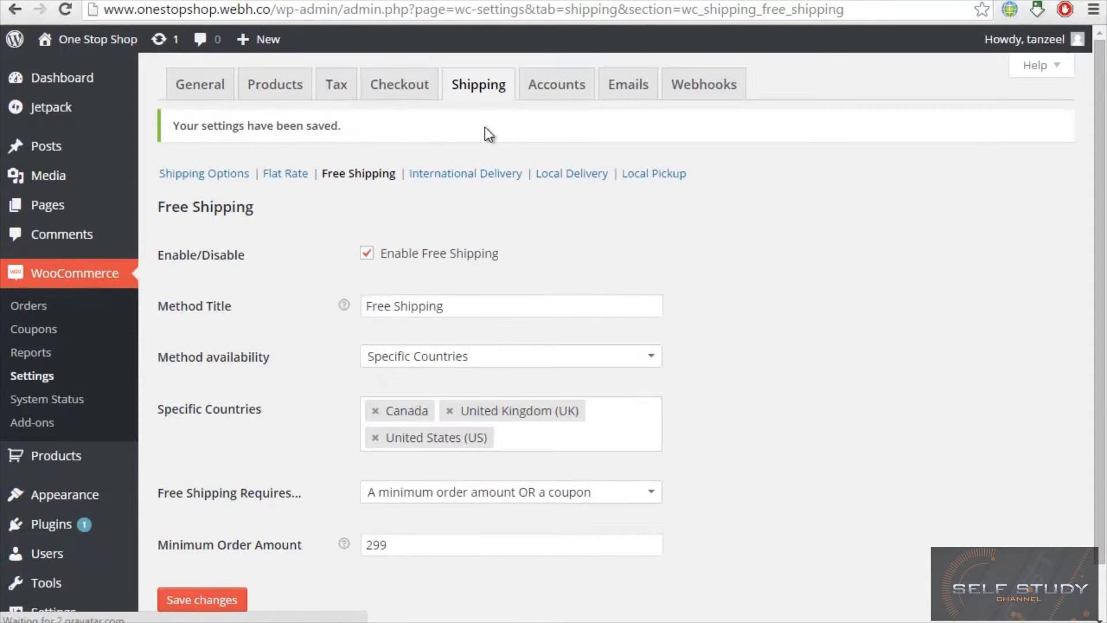
- Review the International Delivery settings and the specific countries set for Flat Rate
click(465, 177)
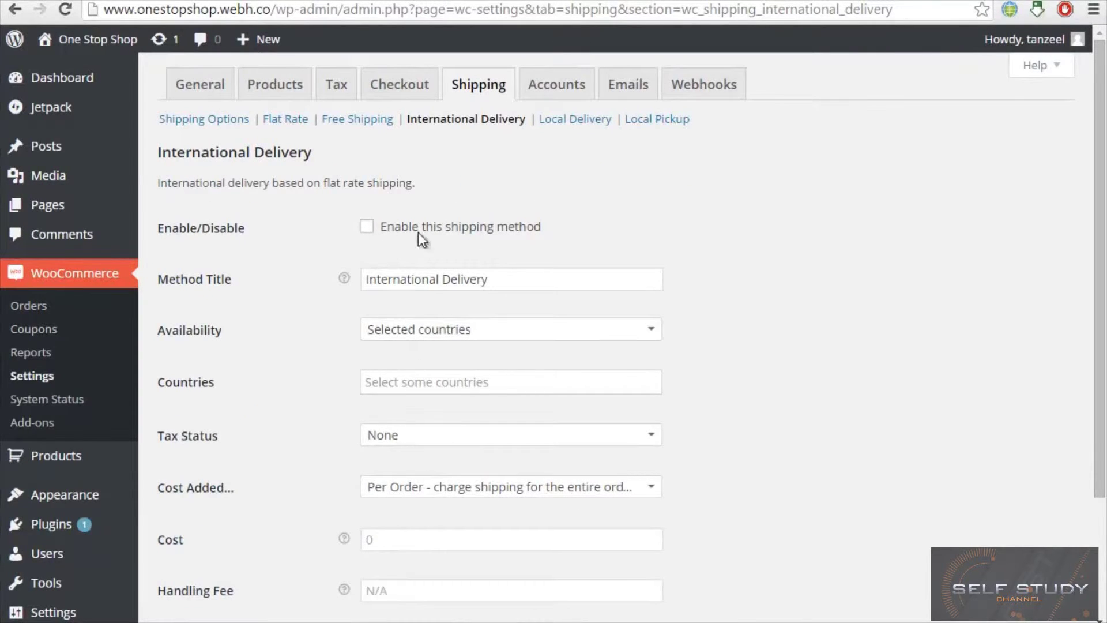
click(283, 120)
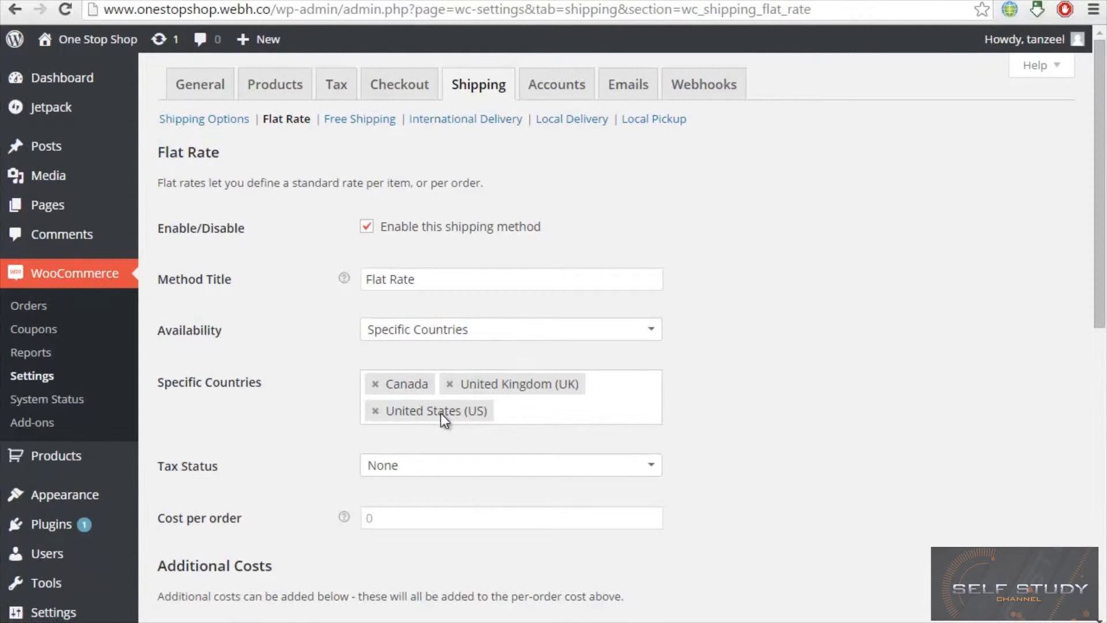
click(463, 122)
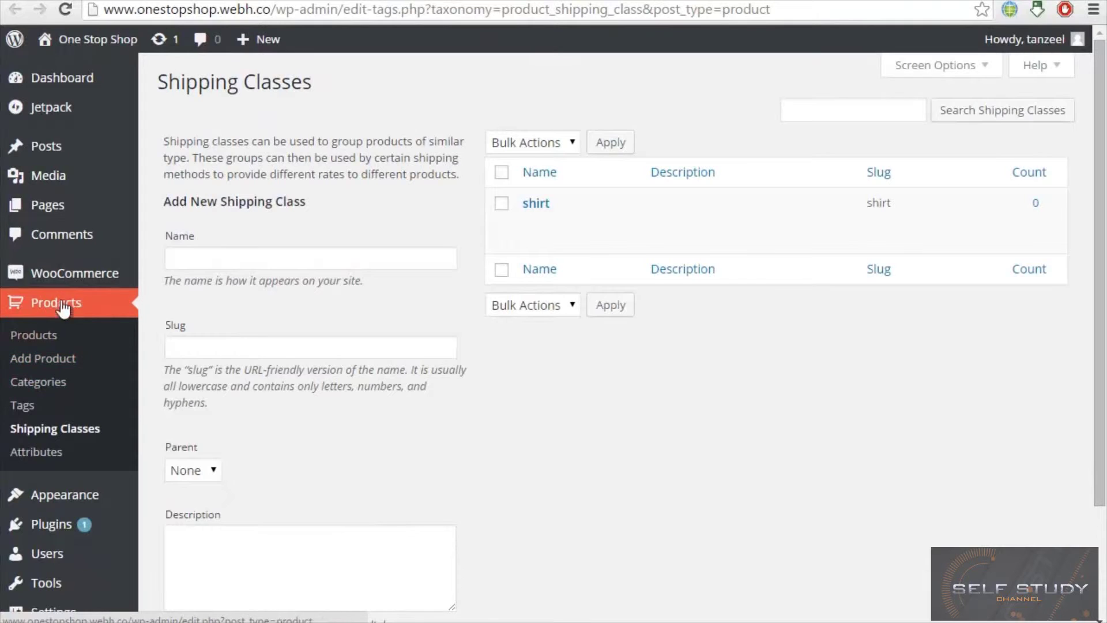
- In the WooCommerce general settings, add China to the specific countries the store sells to
mouse_move(77, 279)
click(174, 346)
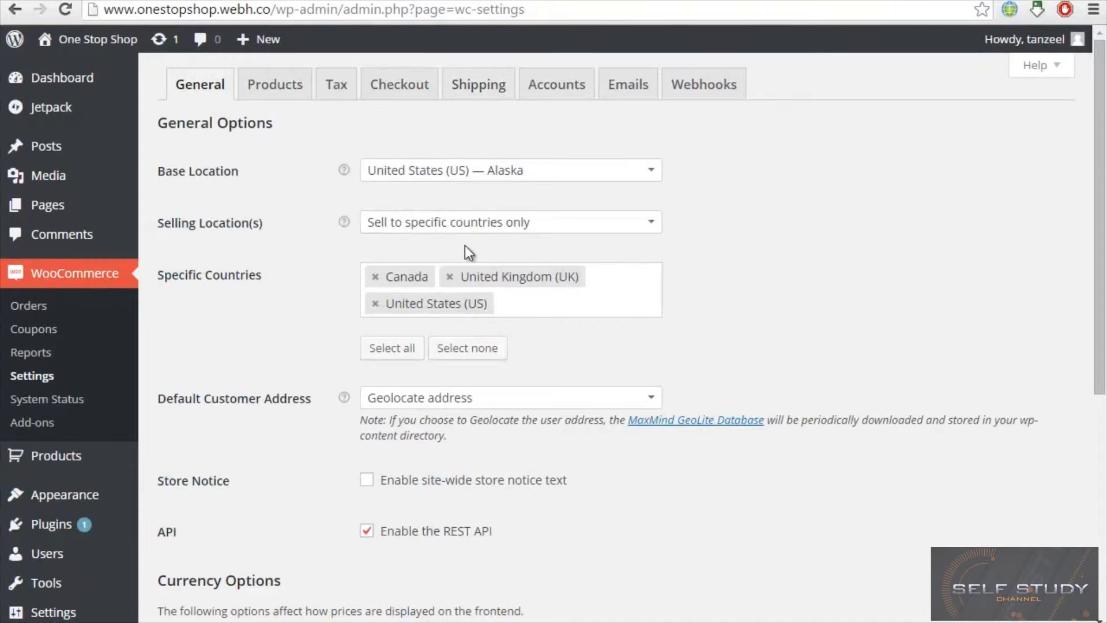
click(535, 294)
text(ch)
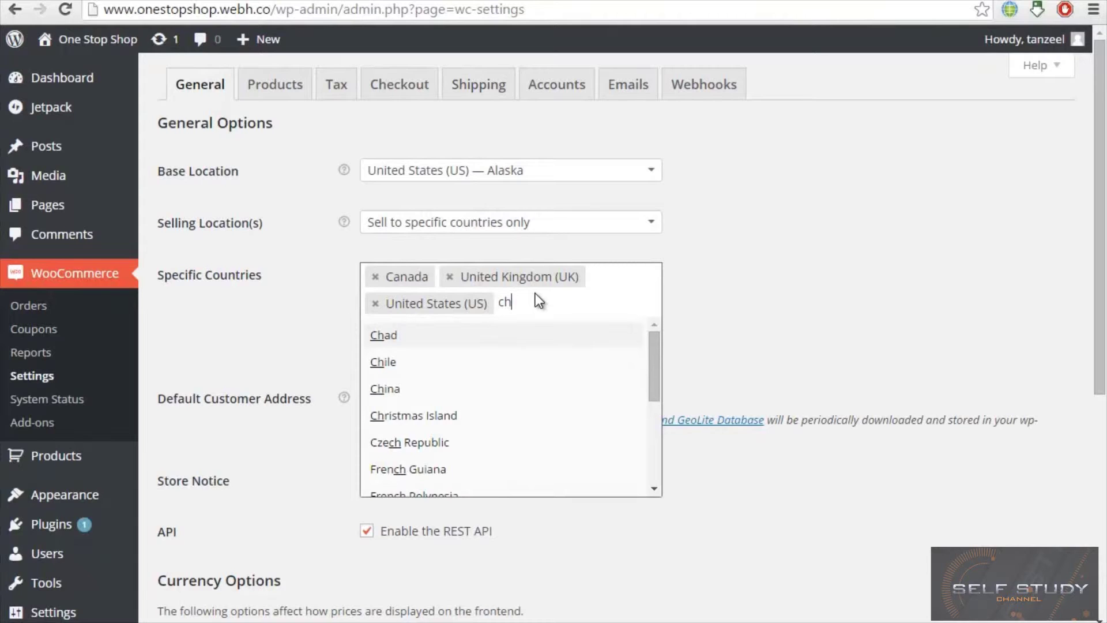
text(u)
key(BackSpace)
text(i)
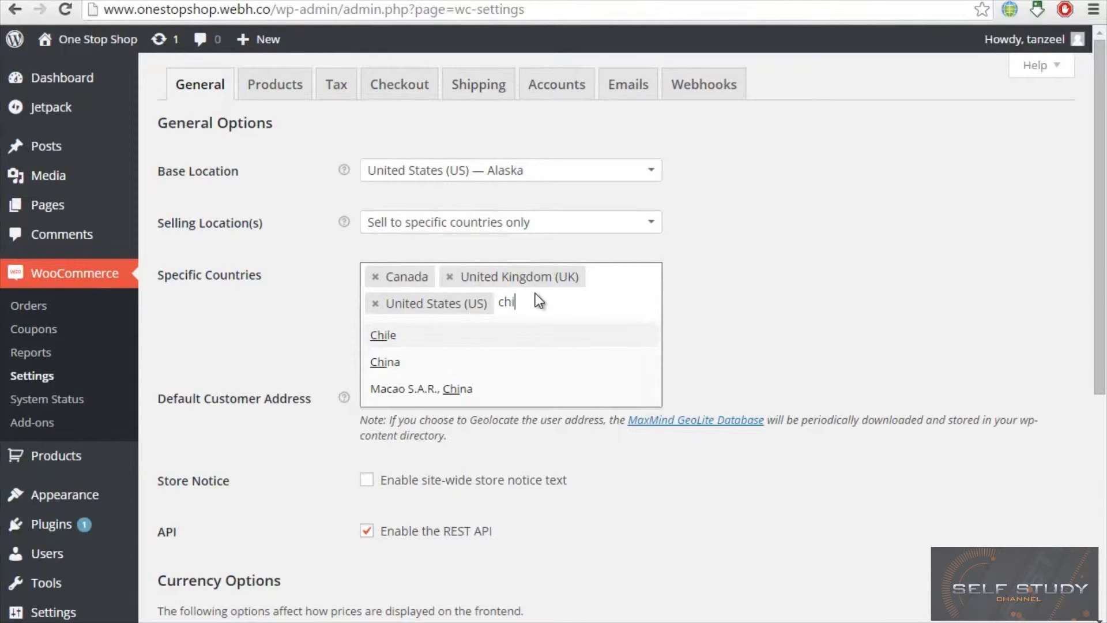
key(Down)
key(Return)
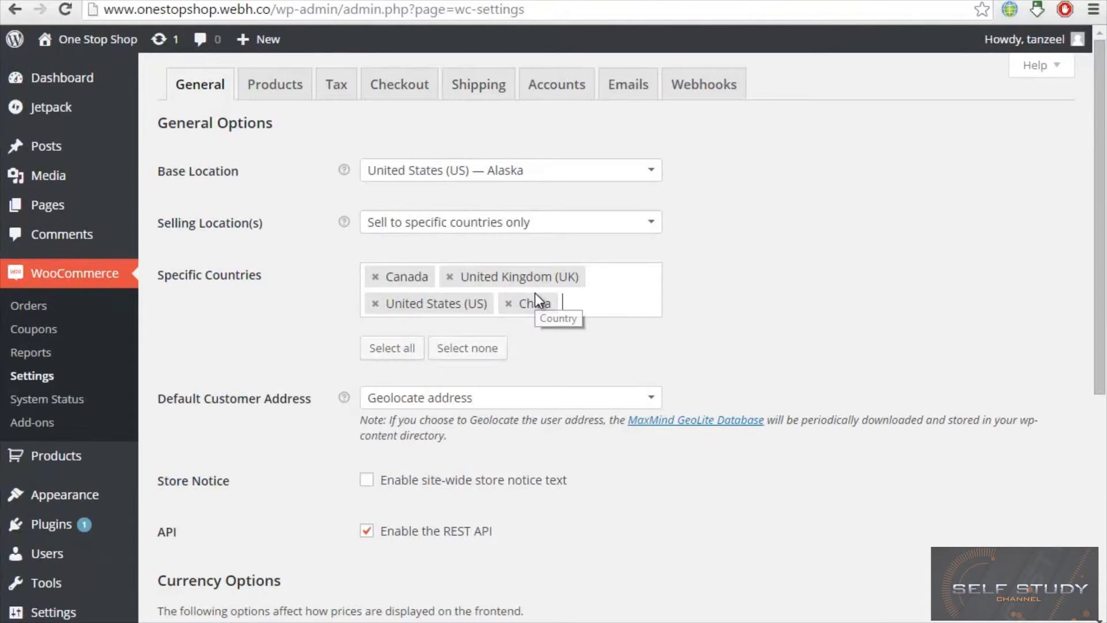
- Add Japan and India to the store's specific selling countries
text(ja)
key(Down)
key(Down)
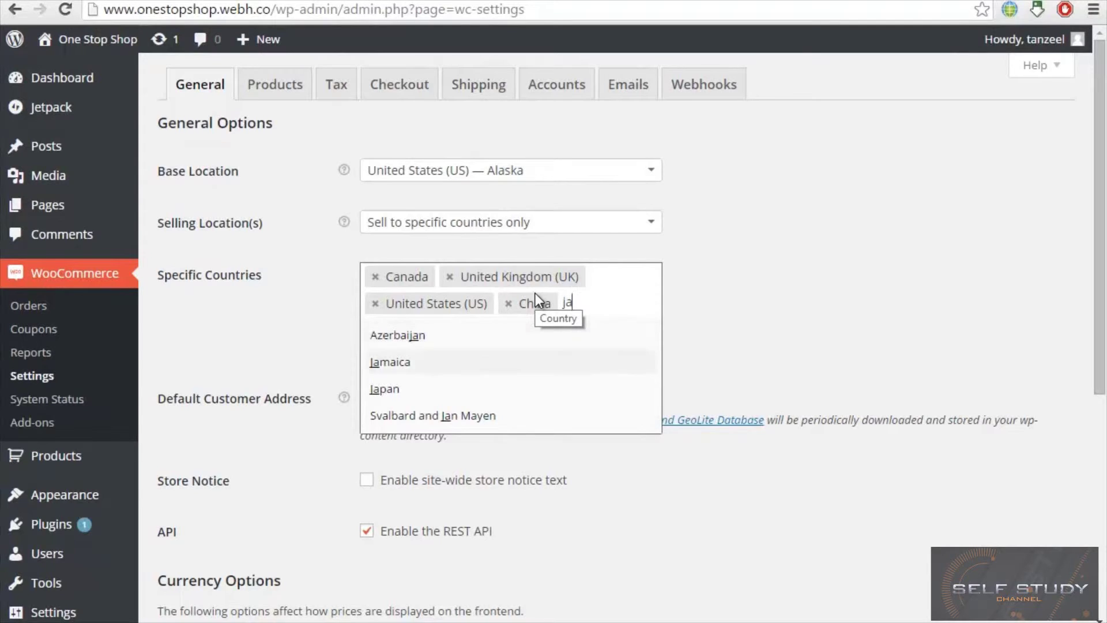
key(Return)
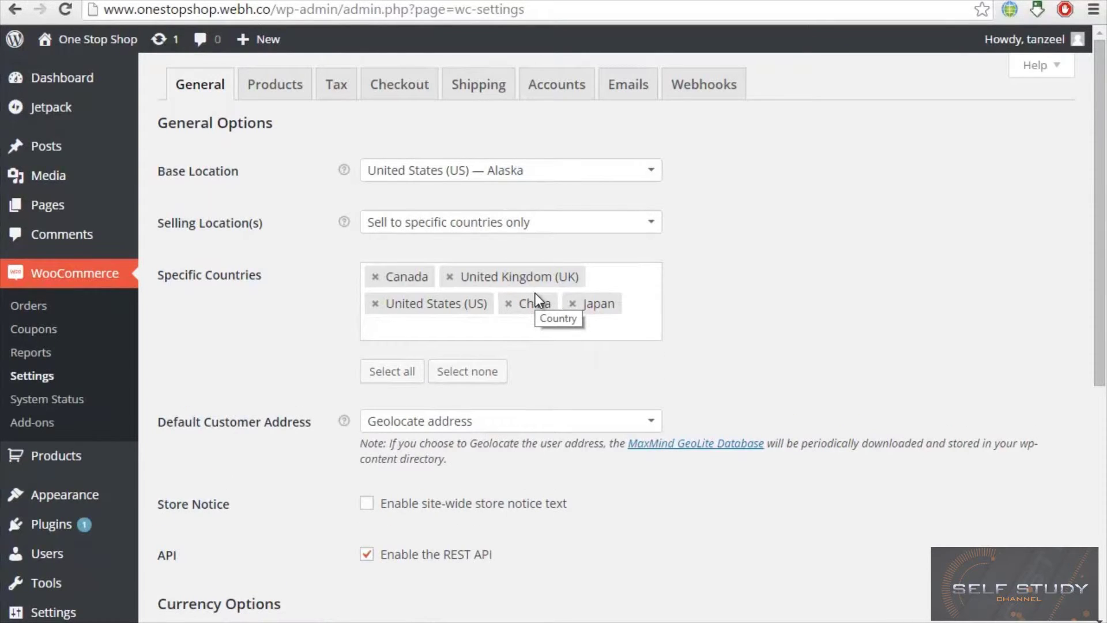
text(indi)
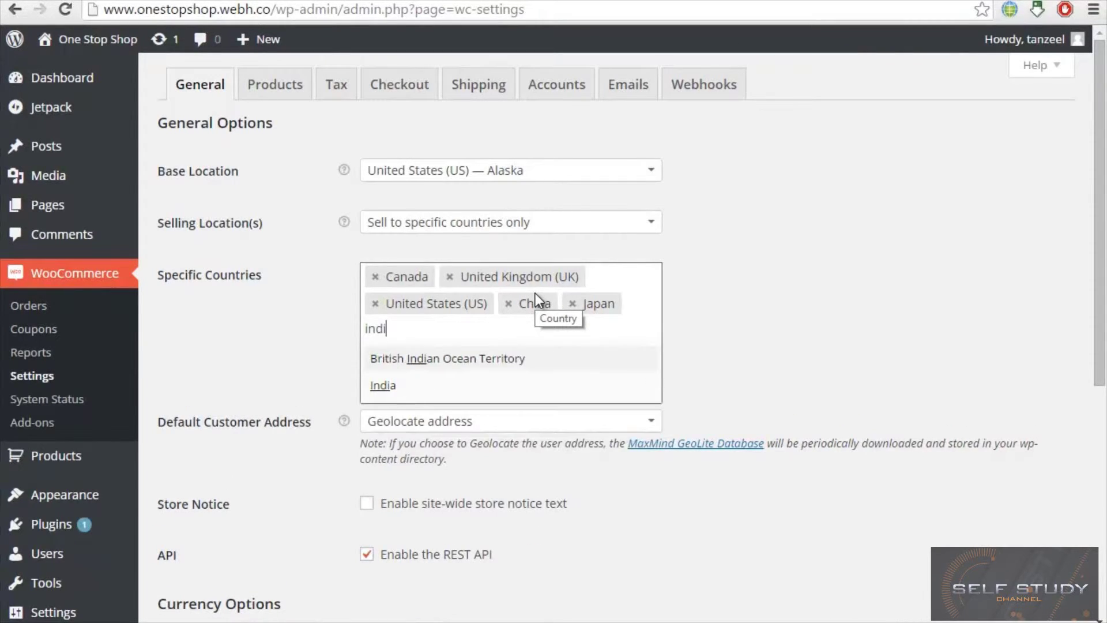
key(Down)
key(Return)
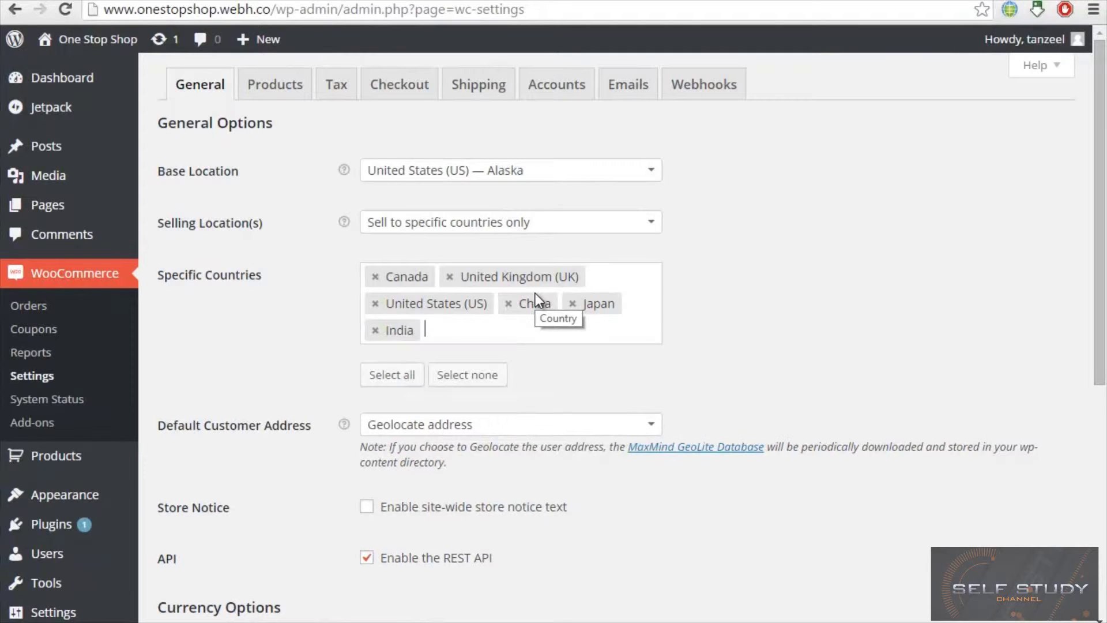
- Add Pakistan to the specific selling countries and save the general settings
text(pa)
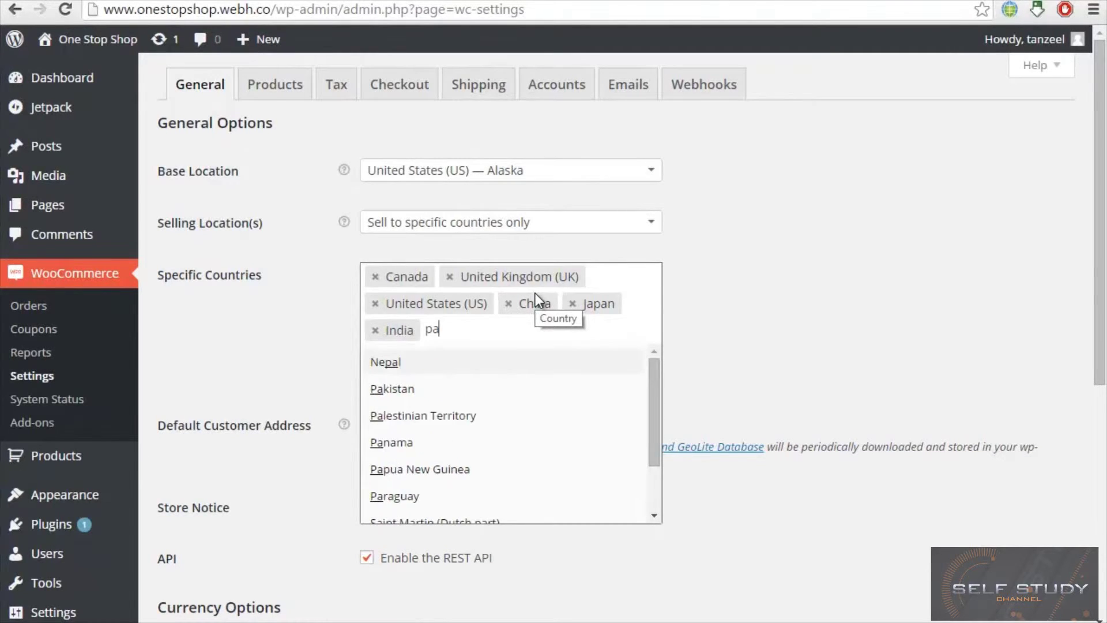
key(Down)
key(Return)
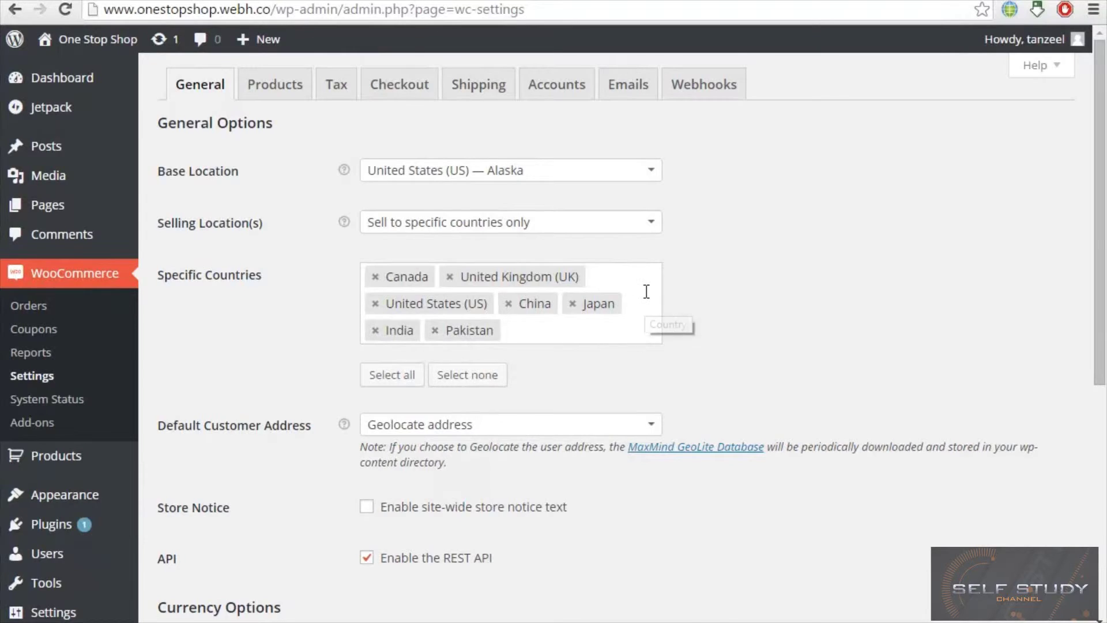
scroll(647, 291, down, 7)
mouse_move(109, 572)
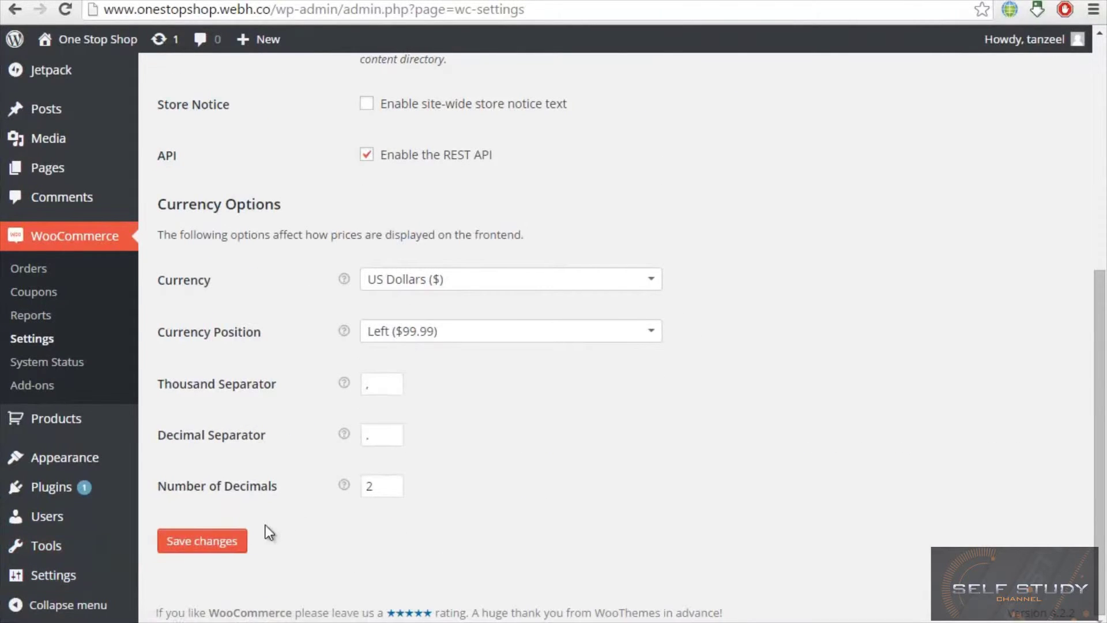
click(222, 545)
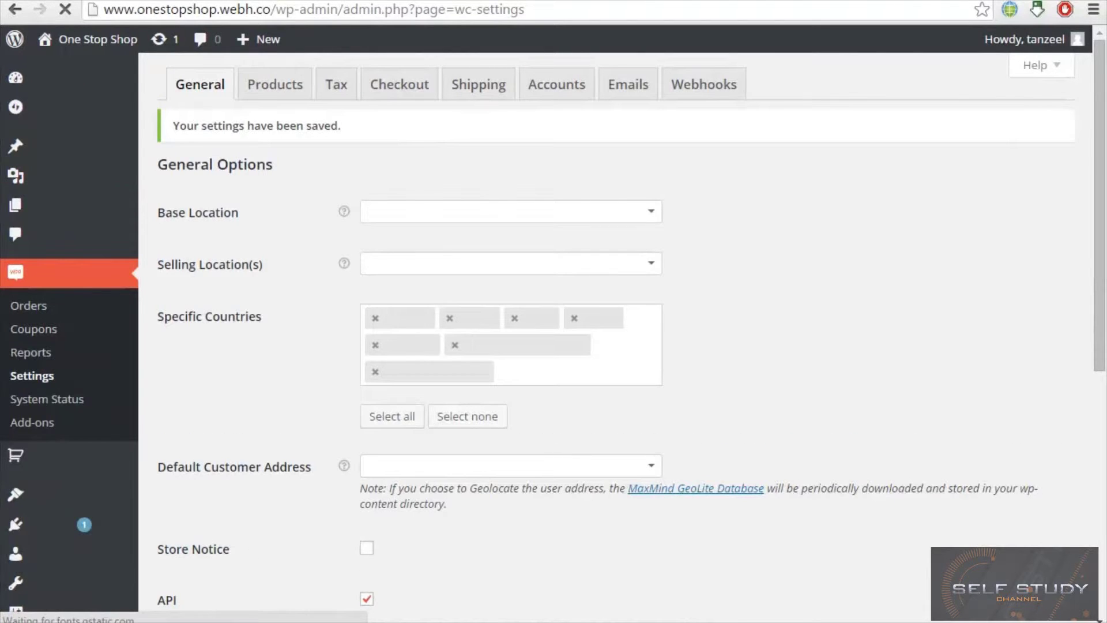
- Enable the International Delivery shipping method and keep its availability on Selected countries
click(454, 91)
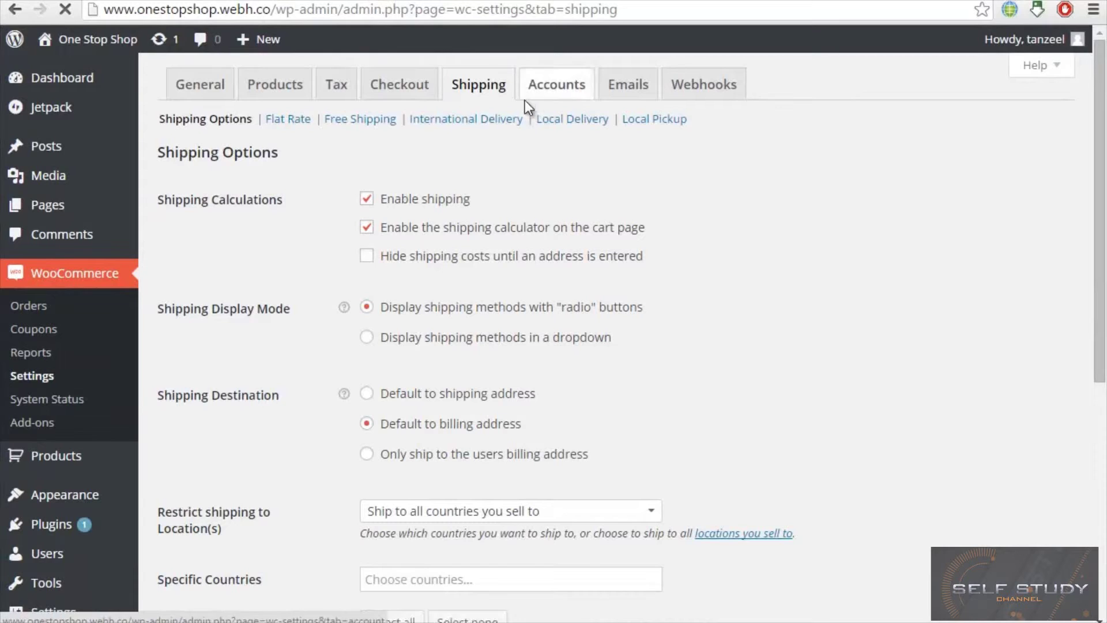
click(459, 123)
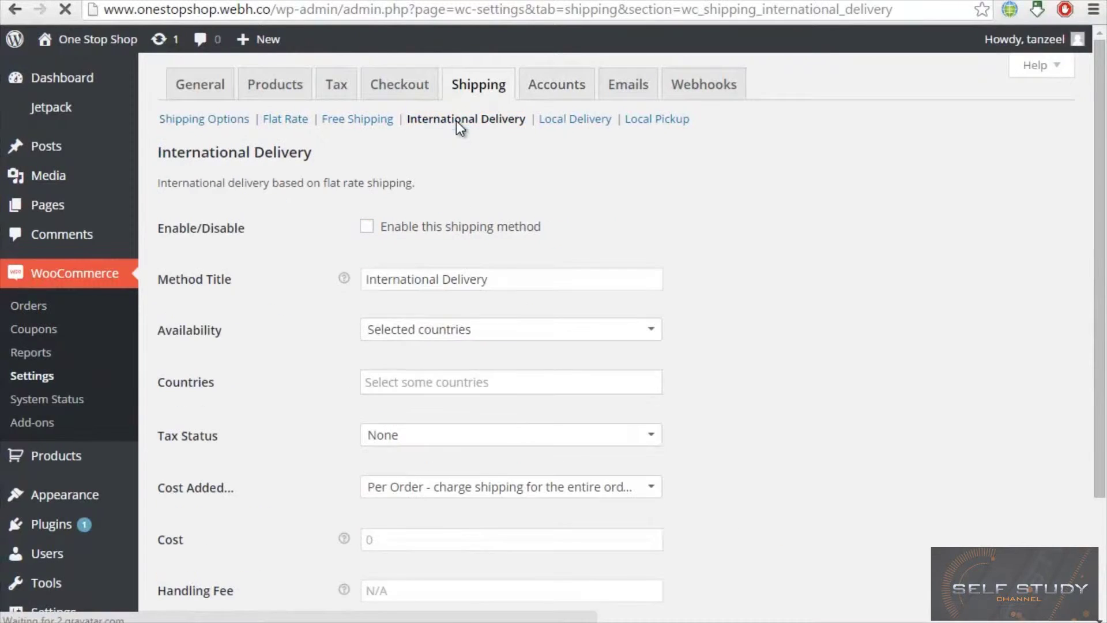
click(407, 232)
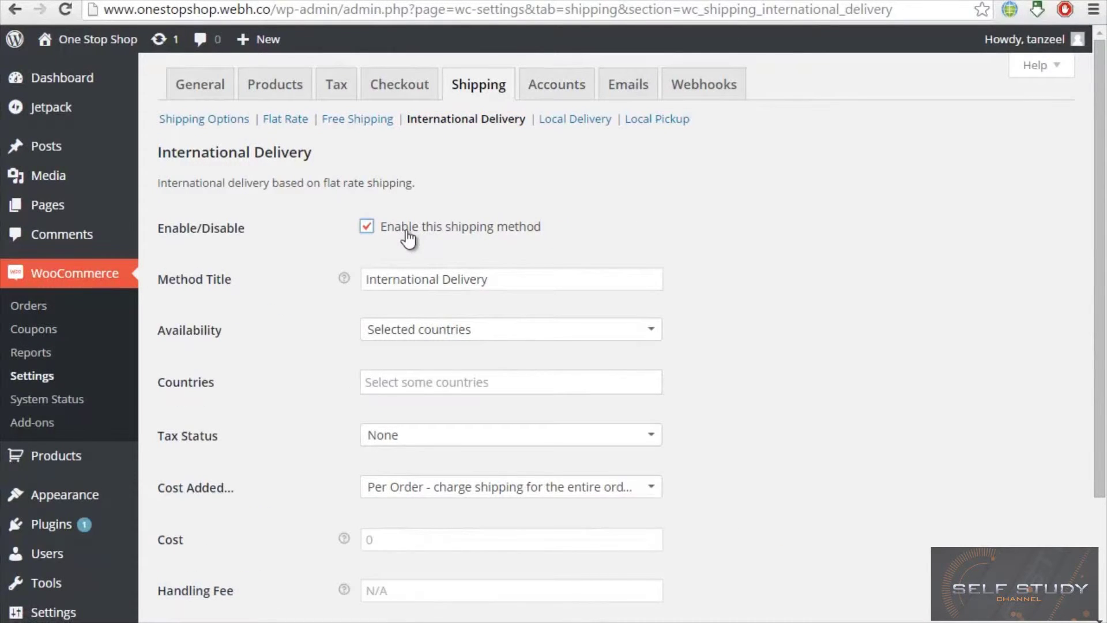
click(508, 332)
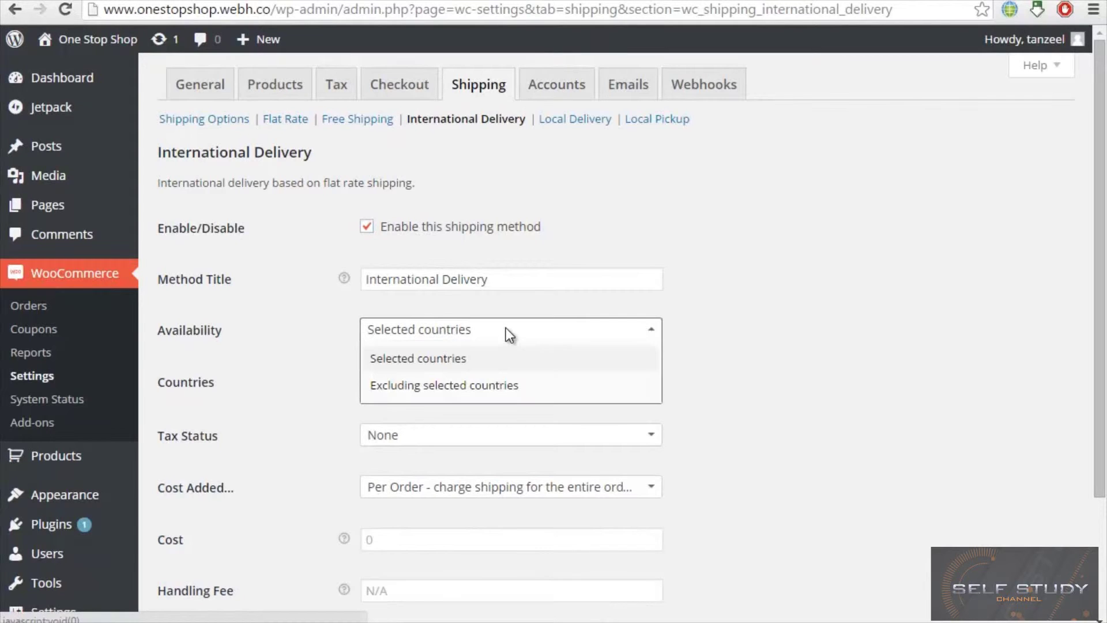
click(506, 363)
- Add China, India, Japan and Pakistan as the countries for International Delivery
click(512, 383)
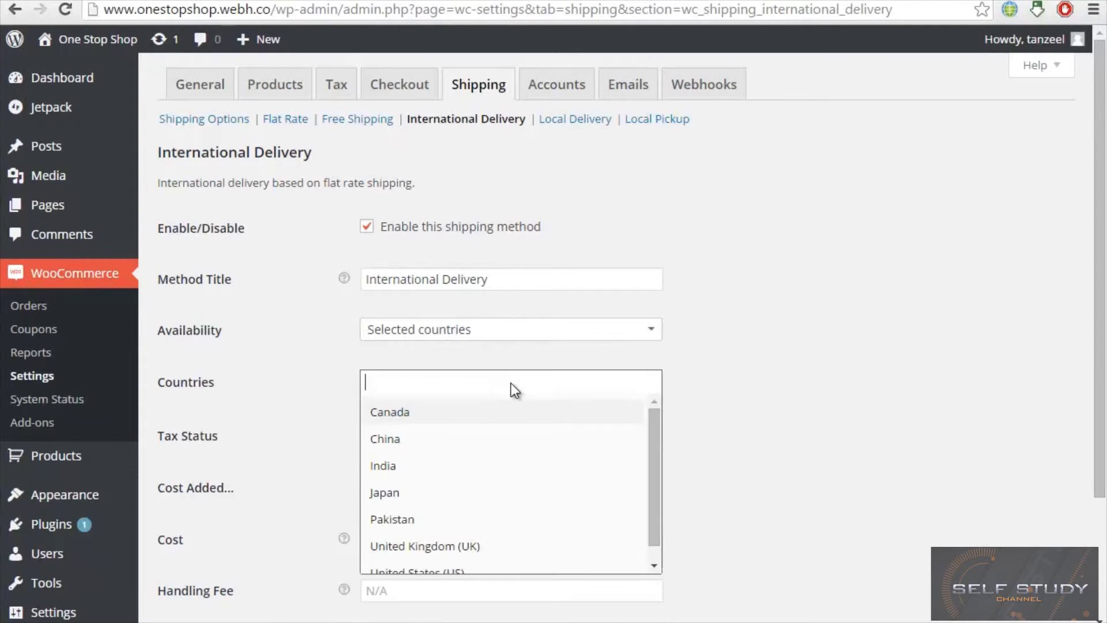
key(Down)
key(Down)
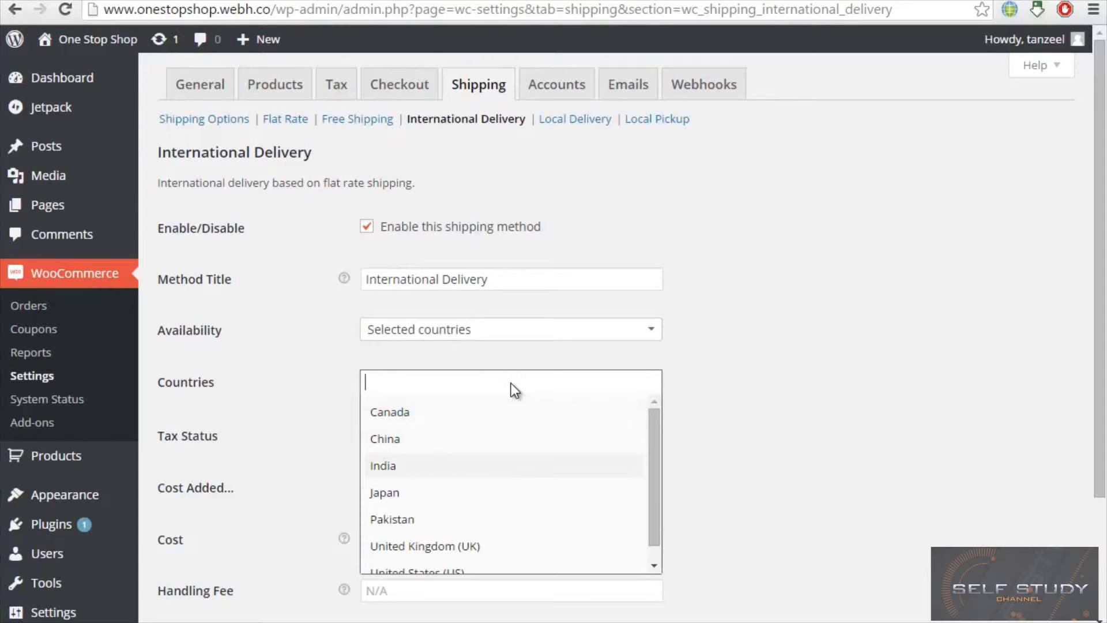
key(Up)
key(Return)
key(Down)
key(Down)
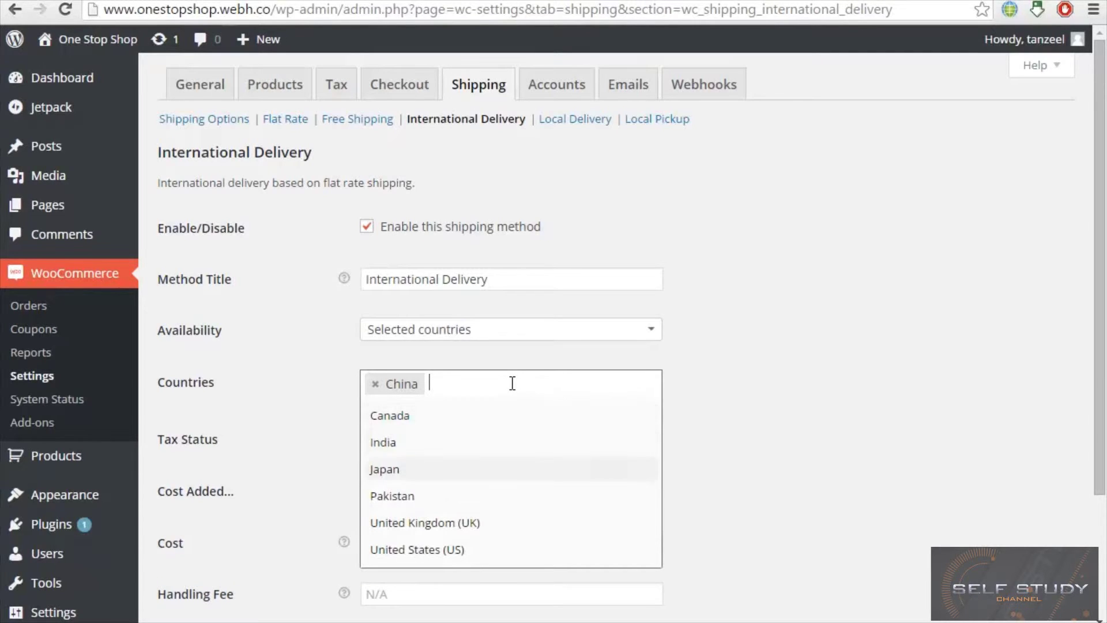
key(Up)
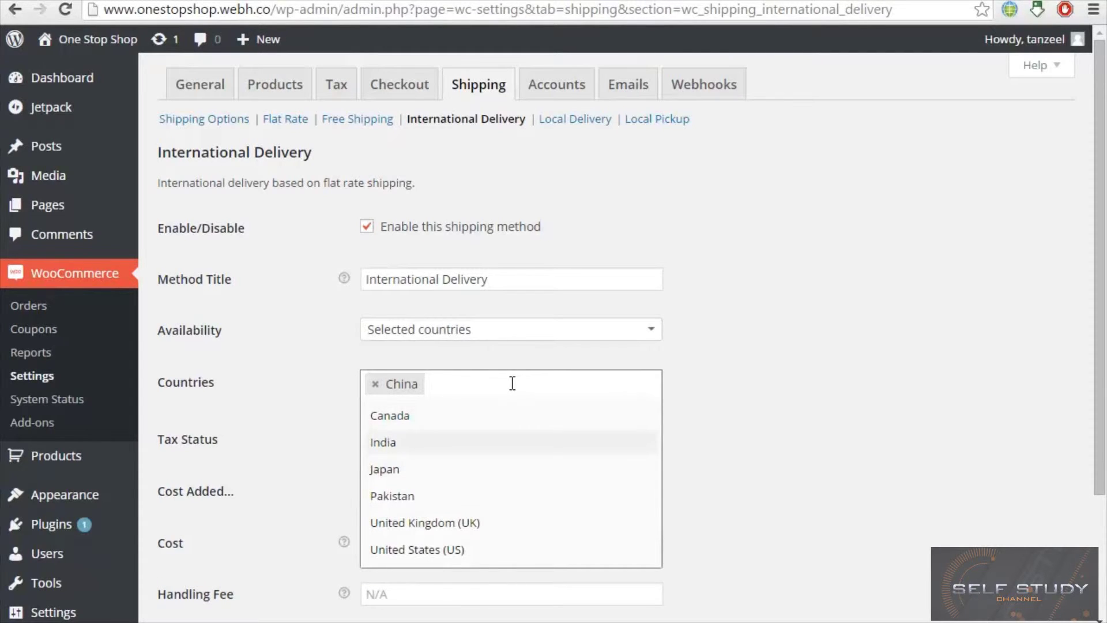
key(Return)
key(Return)
key(Down)
key(Return)
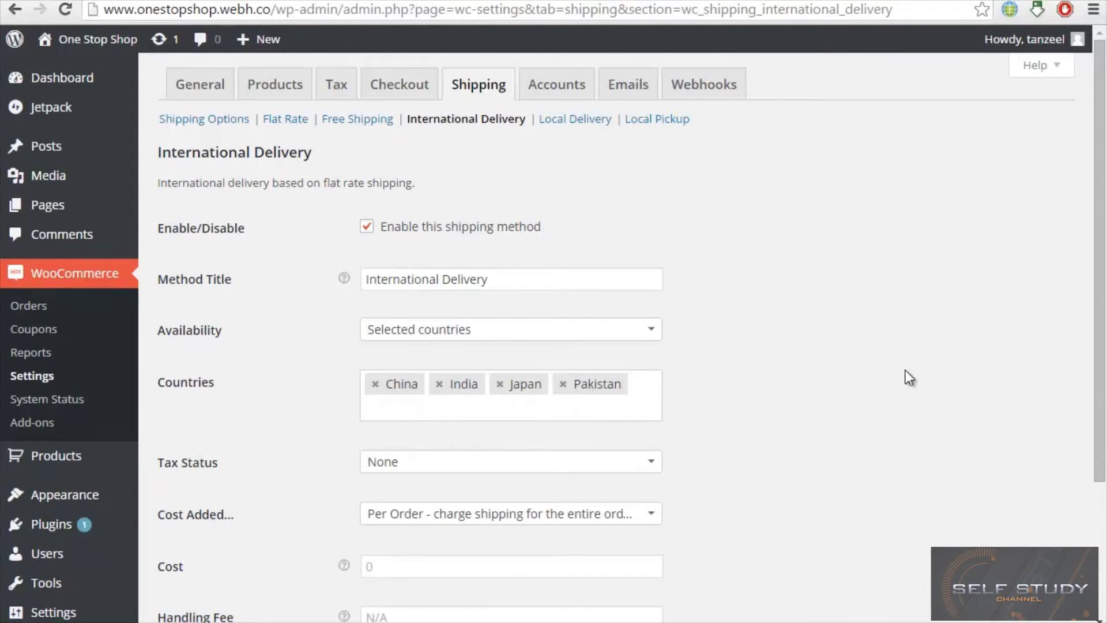
click(293, 399)
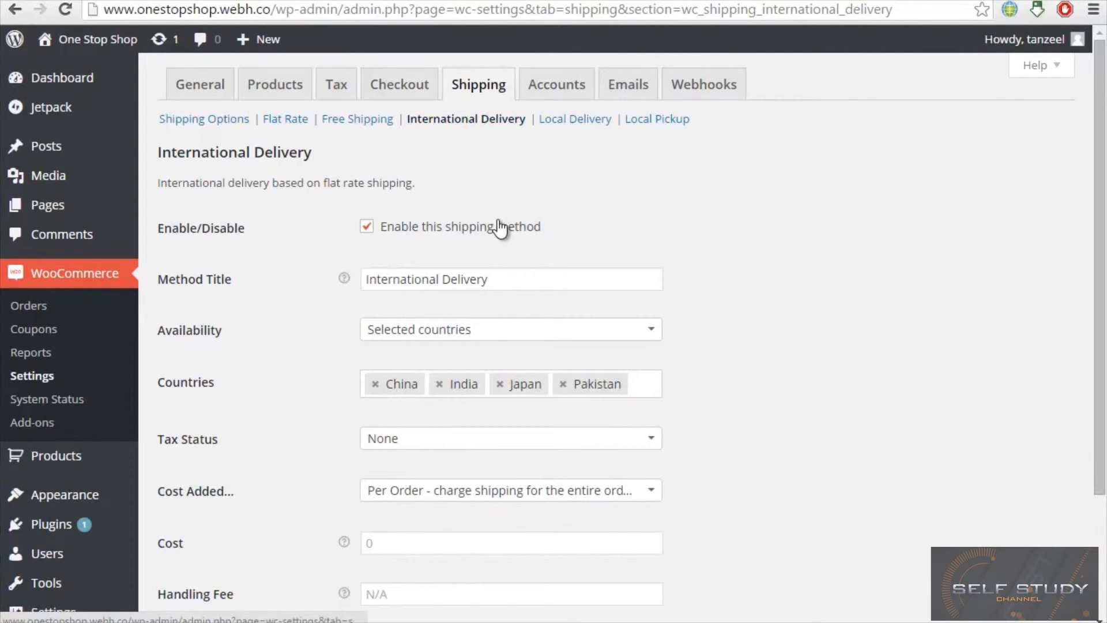
- Set the International Delivery Cost Added option to Per Item and the cost to 99
scroll(501, 228, down, 3)
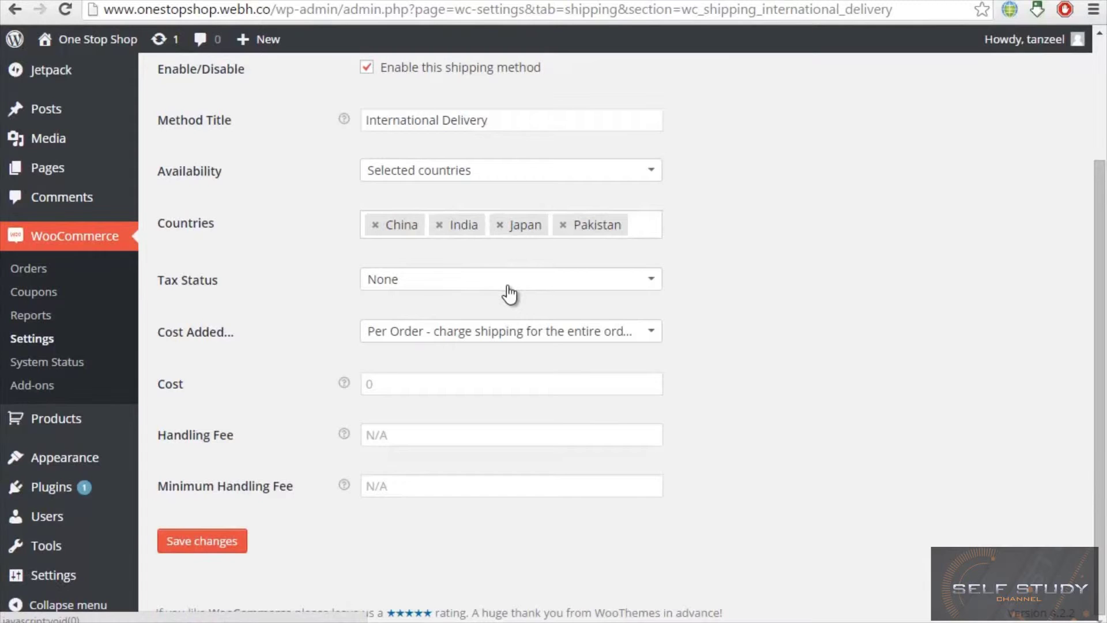
click(570, 332)
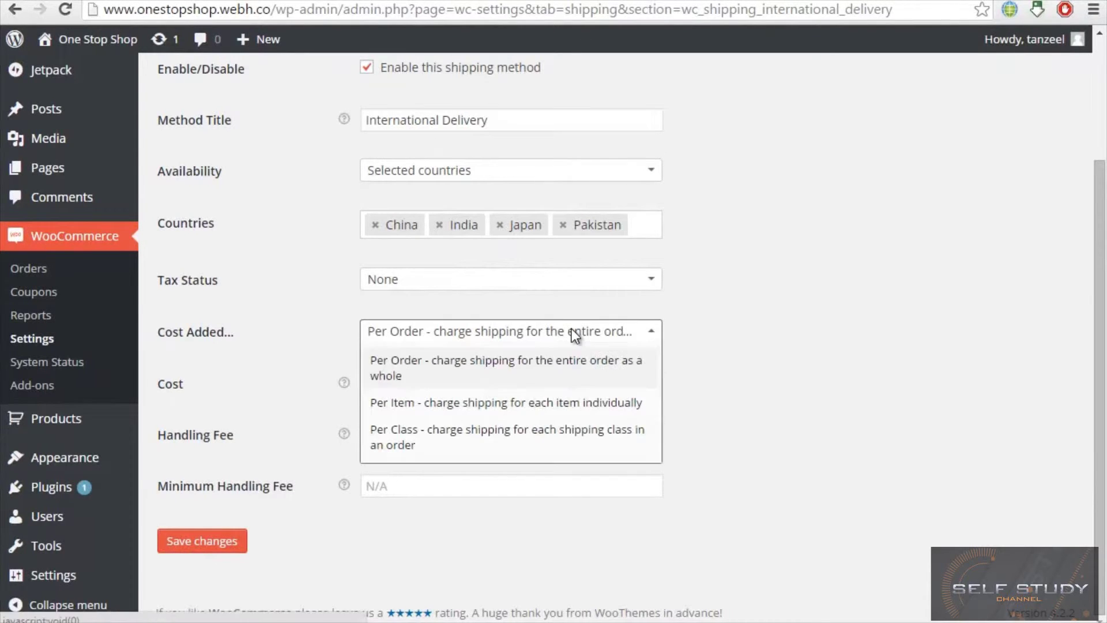
click(557, 404)
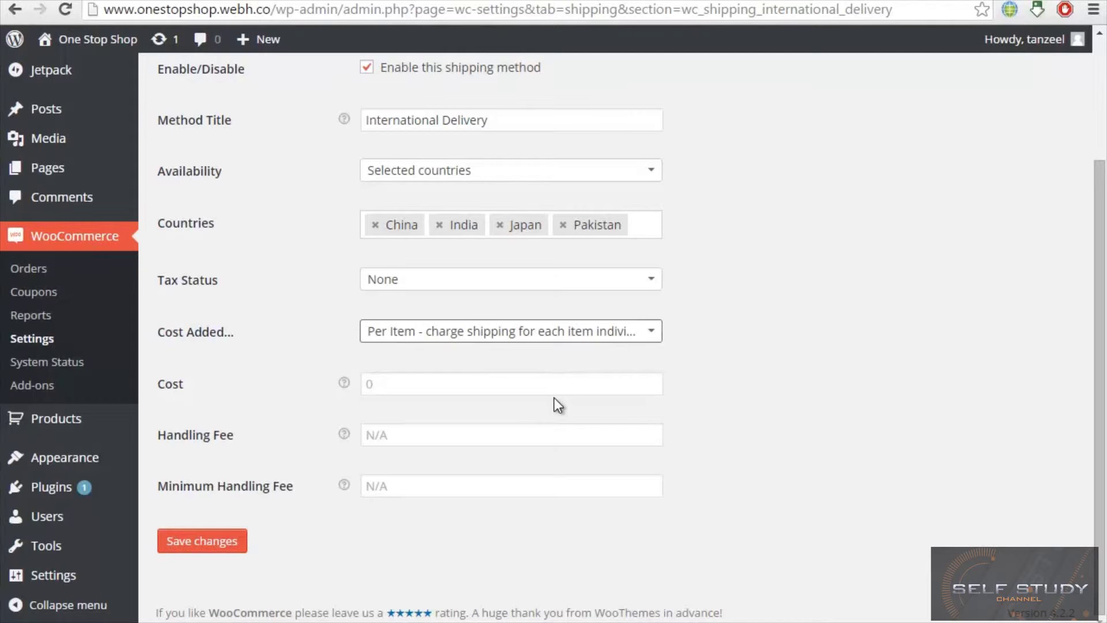
click(558, 386)
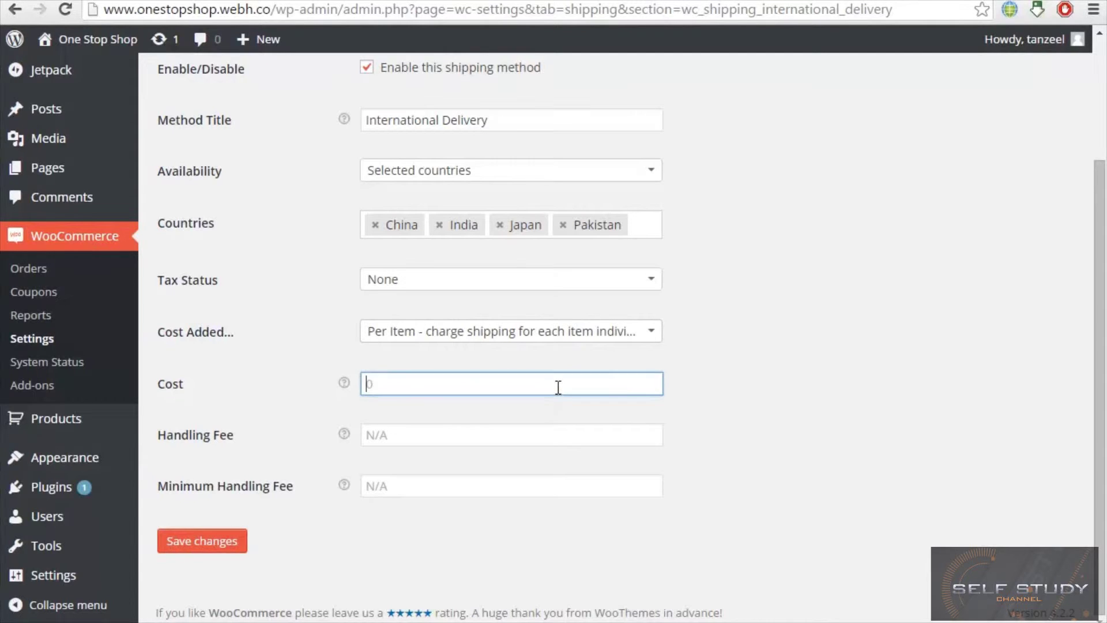
text(99)
click(607, 337)
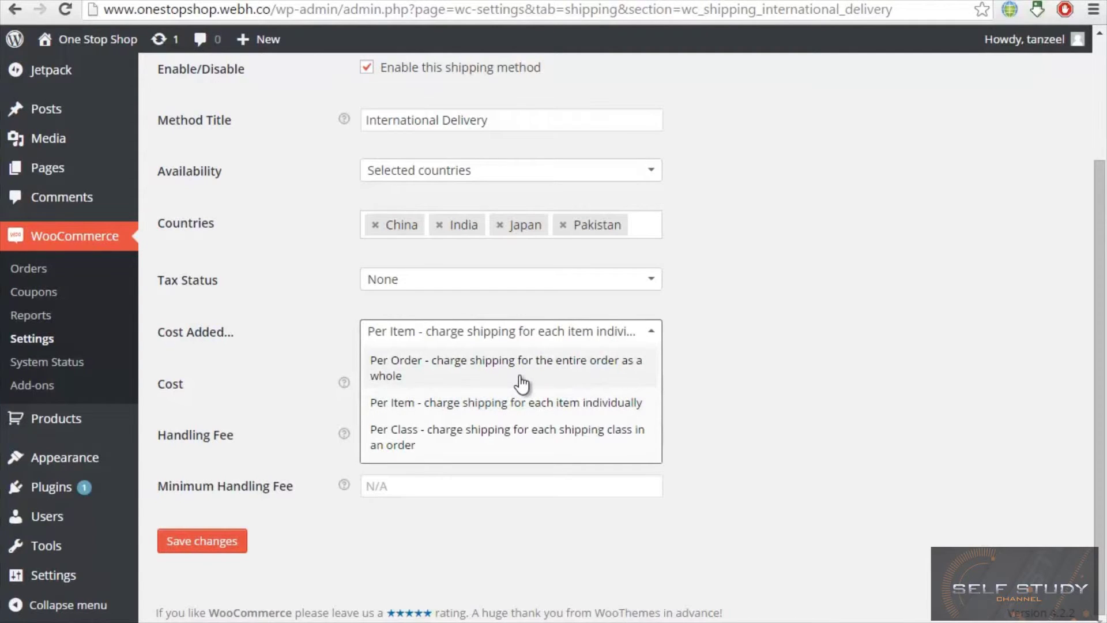
click(544, 340)
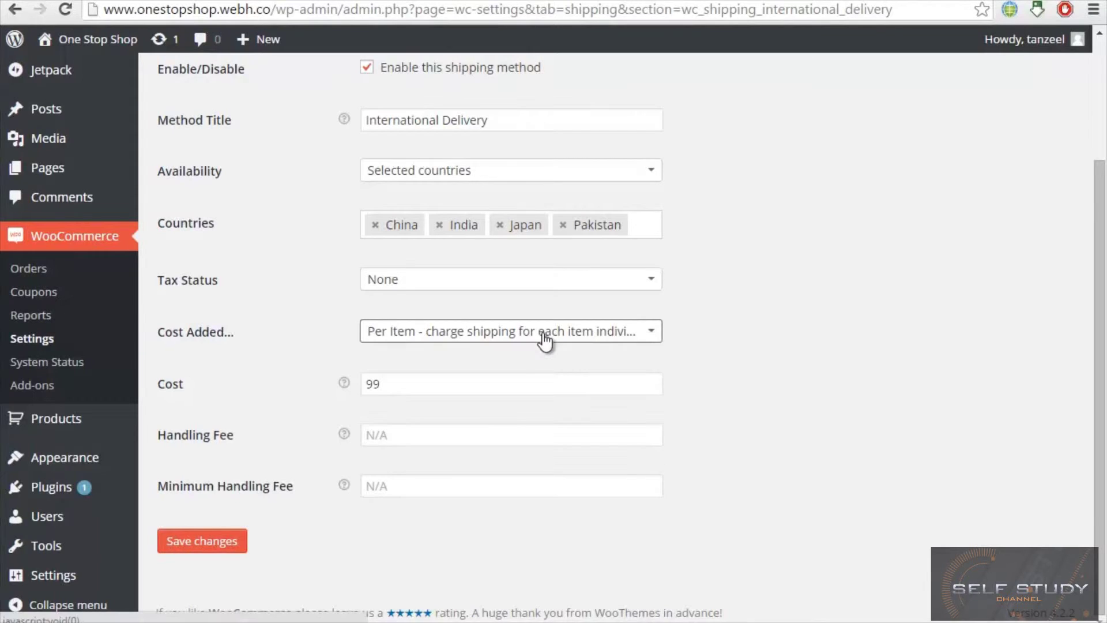
- Re-enter 99 as the International Delivery cost and check the explanation of the Handling Fee
click(406, 376)
double_click(406, 376)
text(99)
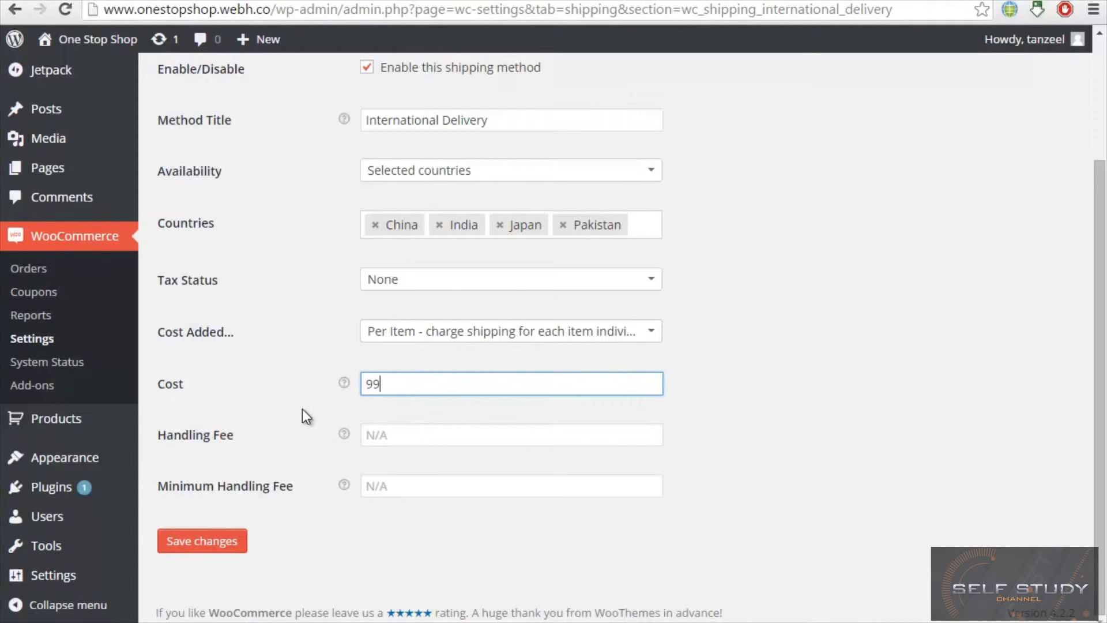
mouse_move(345, 433)
click(421, 433)
- Try 500 and 100% as the International Delivery cost, ending with 99 in the field again
double_click(448, 380)
text(500)
key(BackSpace)
key(BackSpace)
key(BackSpace)
text(100%)
key(BackSpace)
key(BackSpace)
key(BackSpace)
key(BackSpace)
text(1)
key(BackSpace)
text(99)
- Change the International Delivery Cost Added option to Per Order, leave the handling fee empty and save the changes
click(497, 337)
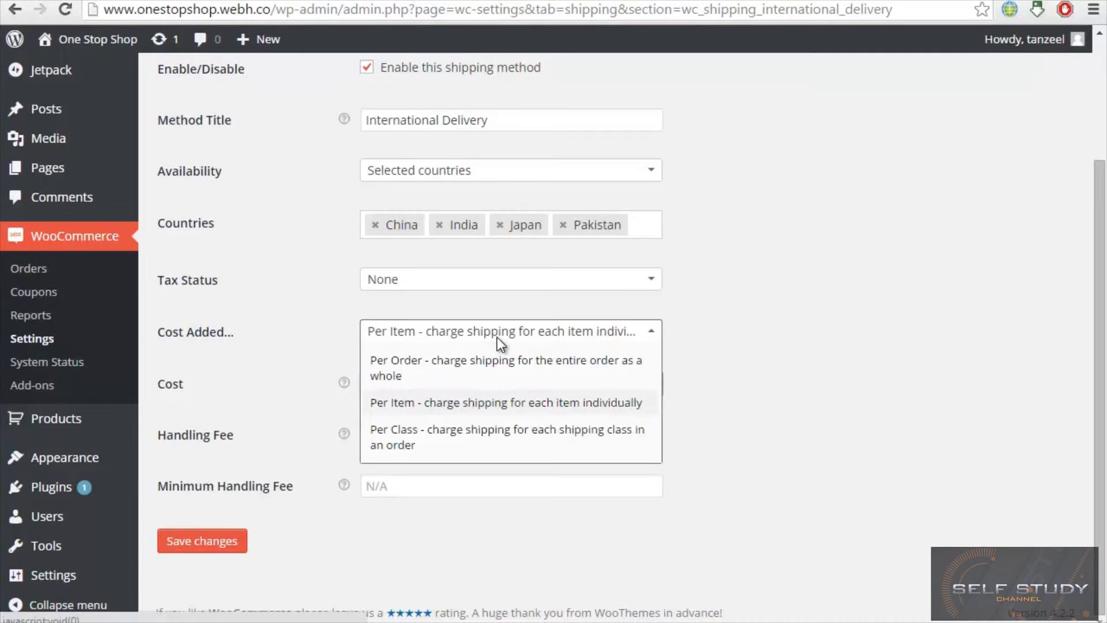
click(490, 372)
click(439, 441)
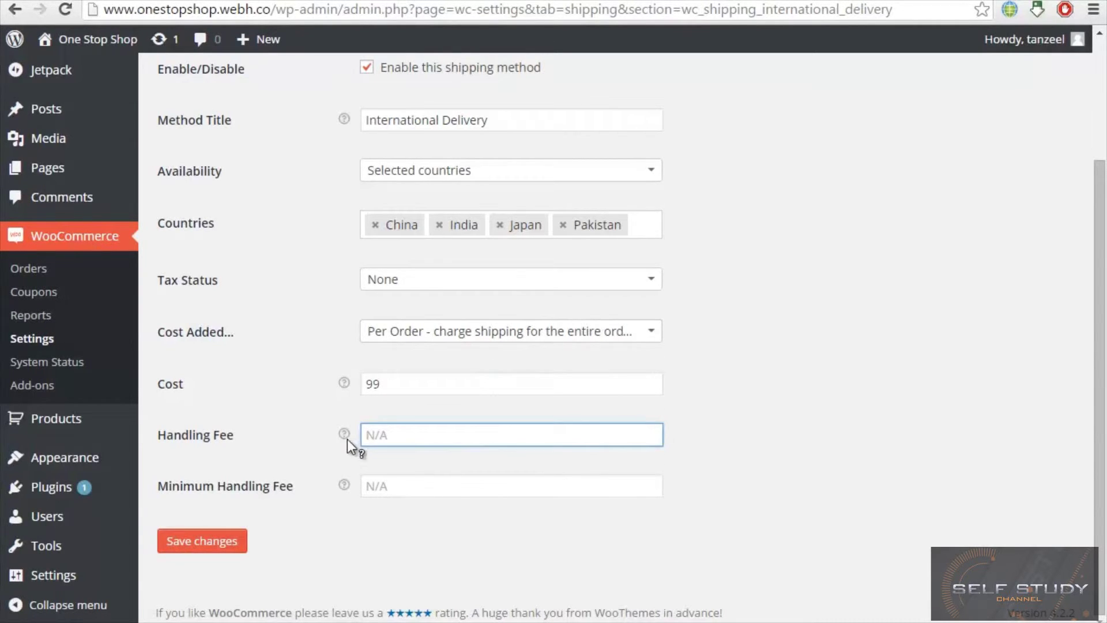
mouse_move(346, 435)
click(415, 452)
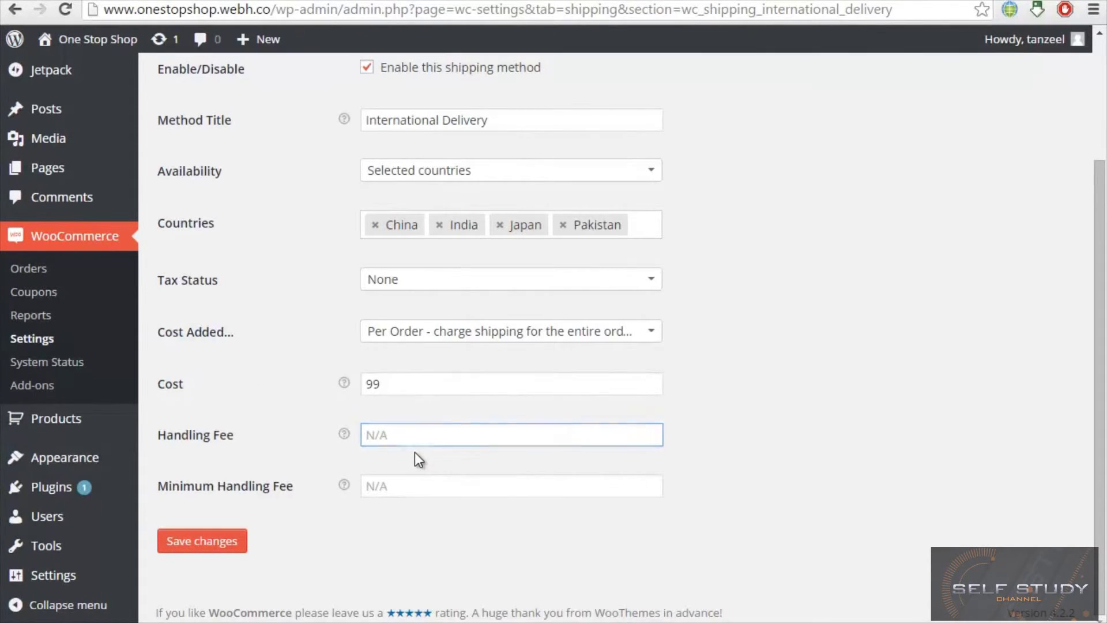
click(228, 552)
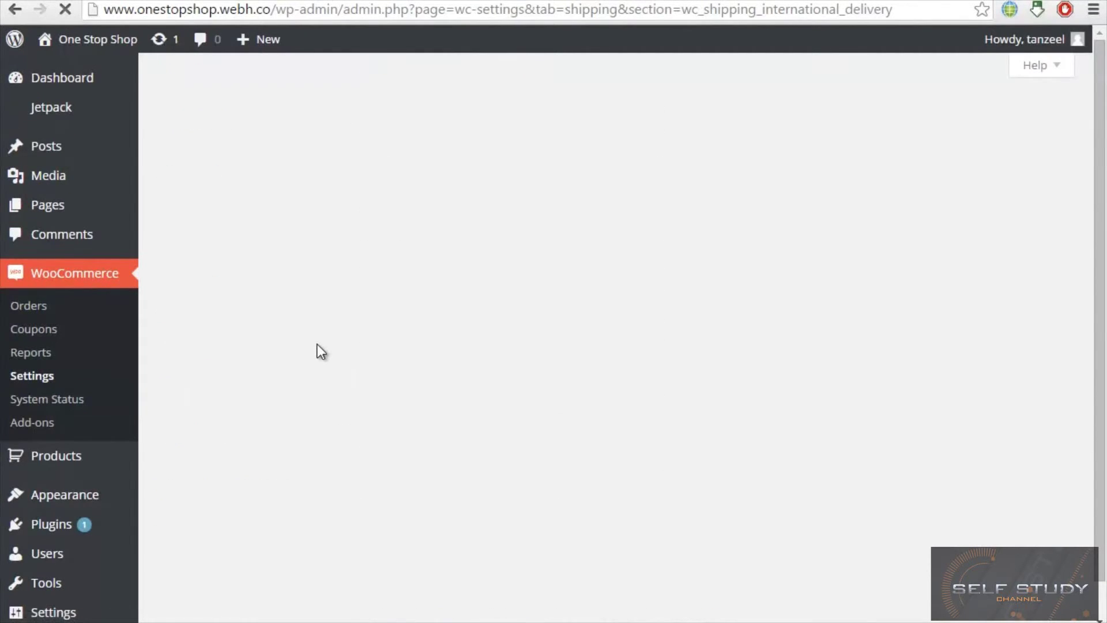
- Enable the Local Delivery shipping method with the Fixed amount fee type and a delivery fee of 2
click(564, 176)
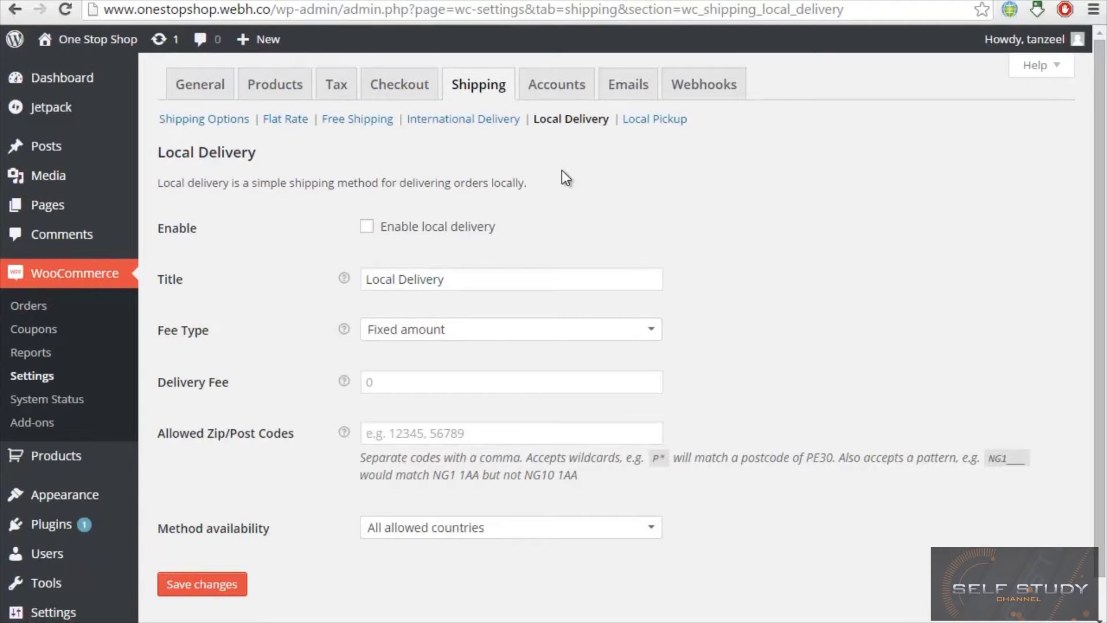
click(424, 234)
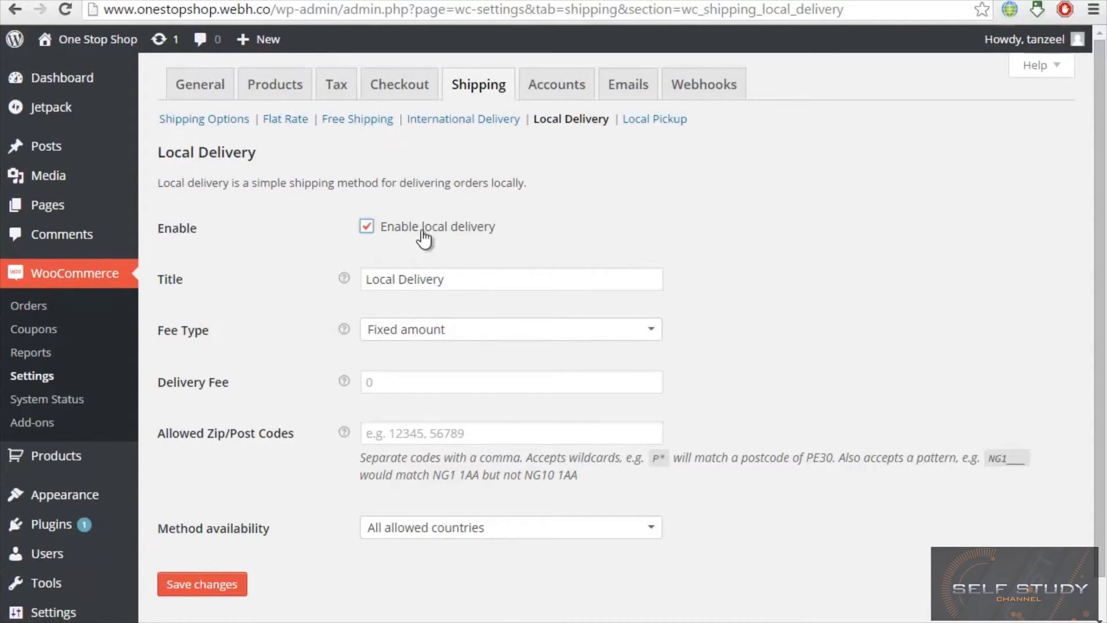
click(490, 338)
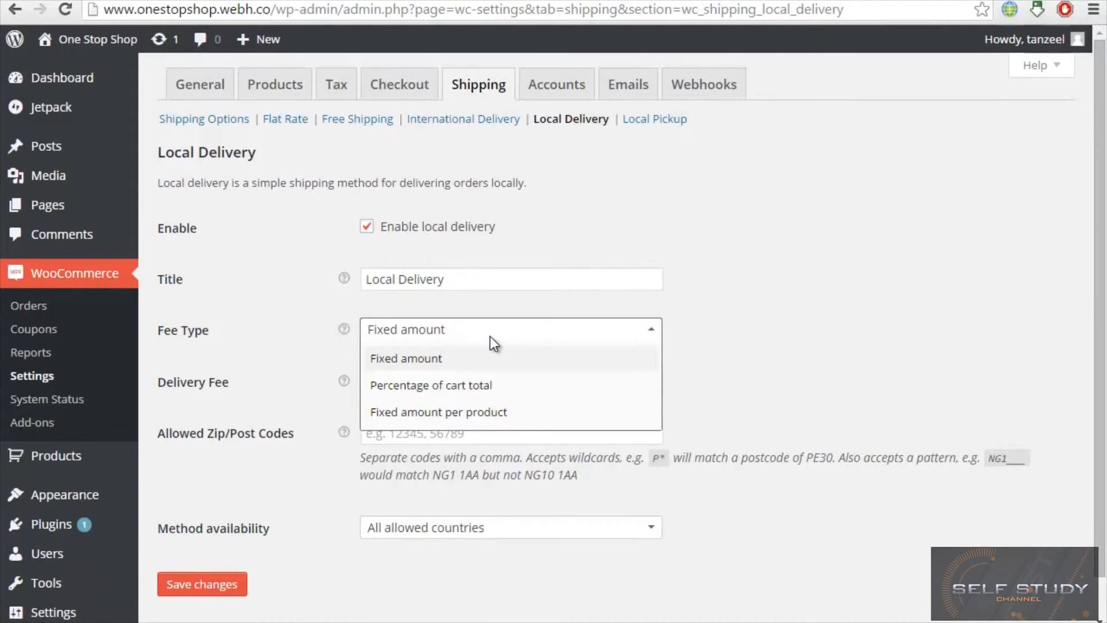
click(490, 337)
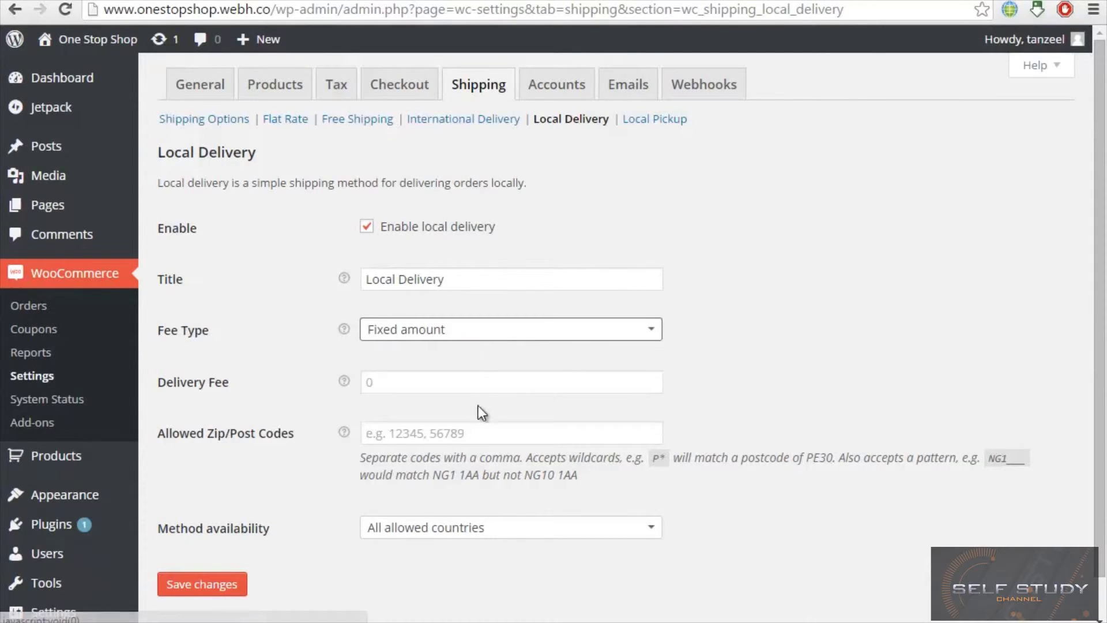
click(489, 372)
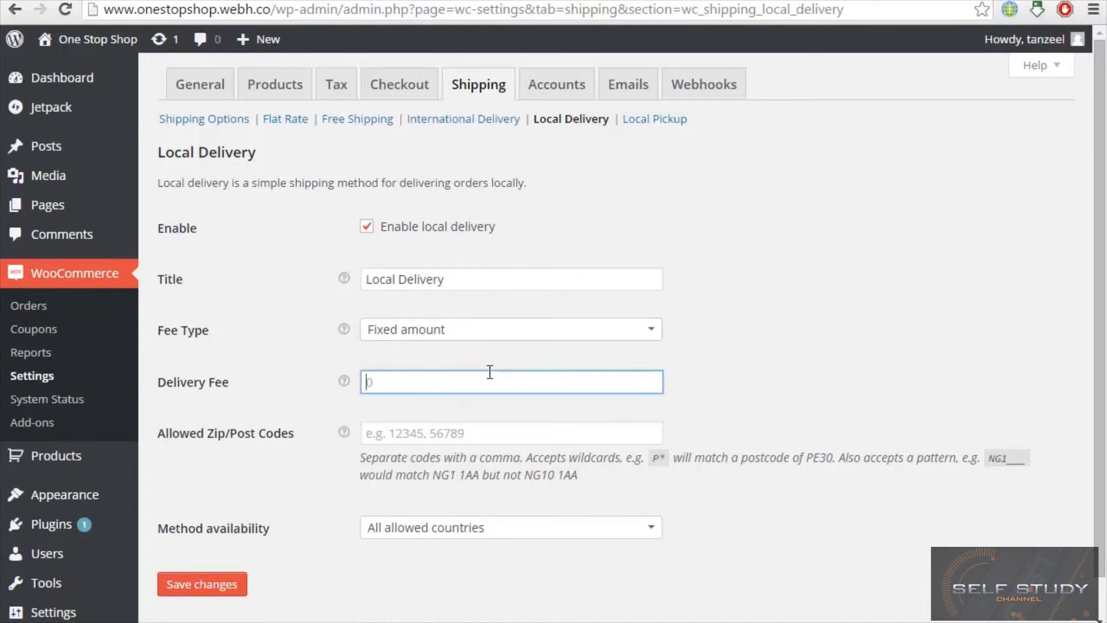
text(3)
key(BackSpace)
text(2)
- Enter the pattern IG1___ as the allowed zip/post codes for Local Delivery
click(510, 432)
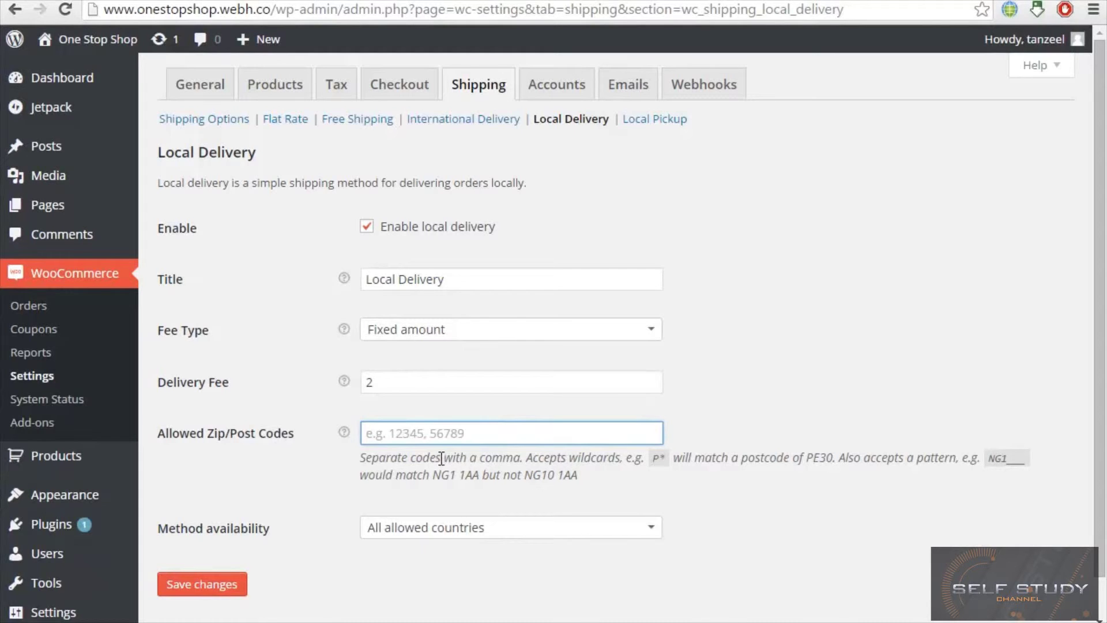
scroll(1105, 248, down, 1)
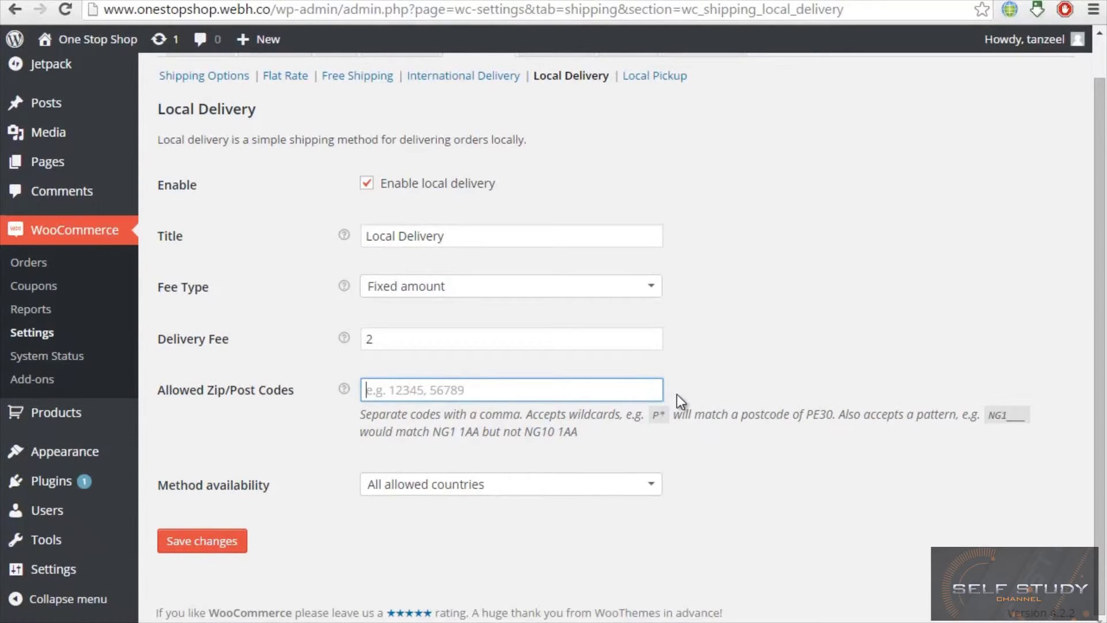
text(iG1)
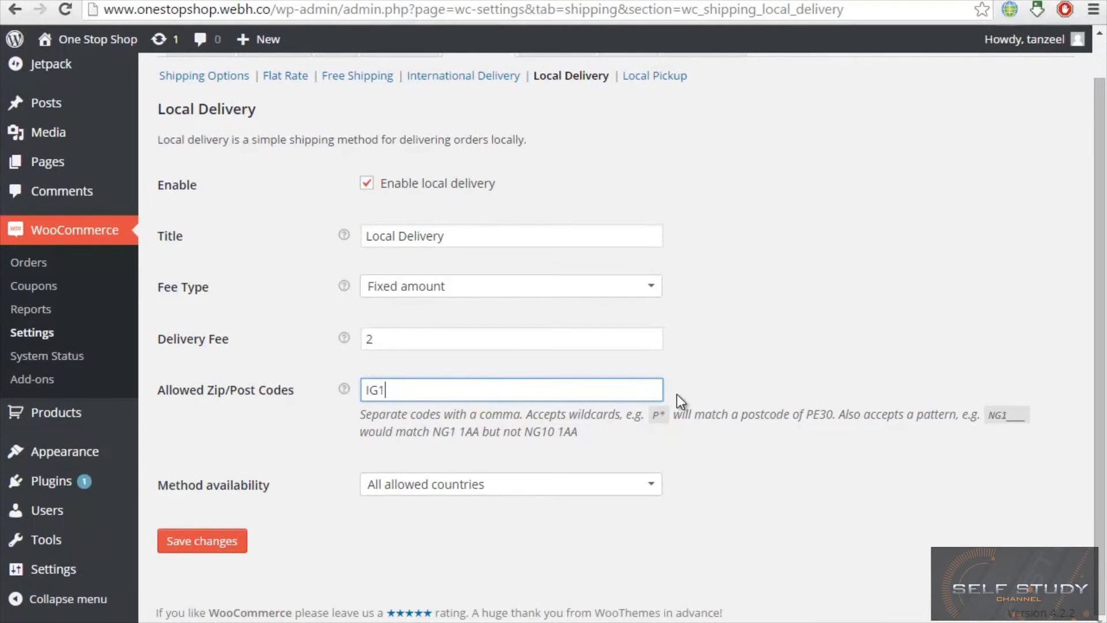
text(8pg)
key(BackSpace)
key(BackSpace)
key(BackSpace)
text(___)
key(Left)
key(Left)
key(Left)
key(Right)
key(Right)
- Limit Local Delivery to Specific Countries with United Kingdom (UK) as the only country, and save the changes
click(522, 484)
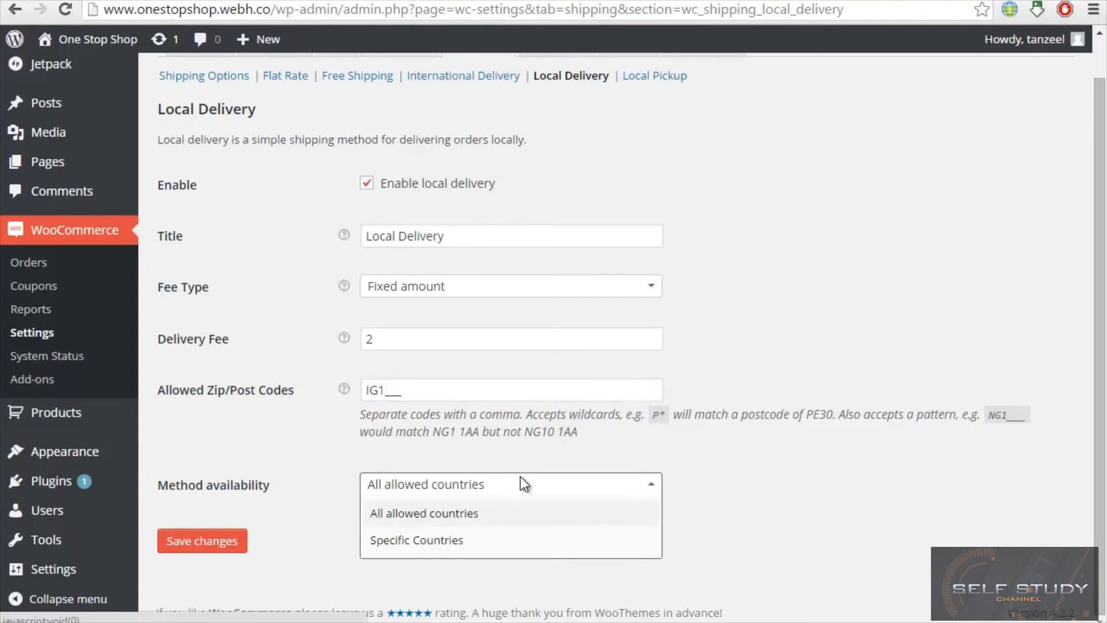
click(487, 542)
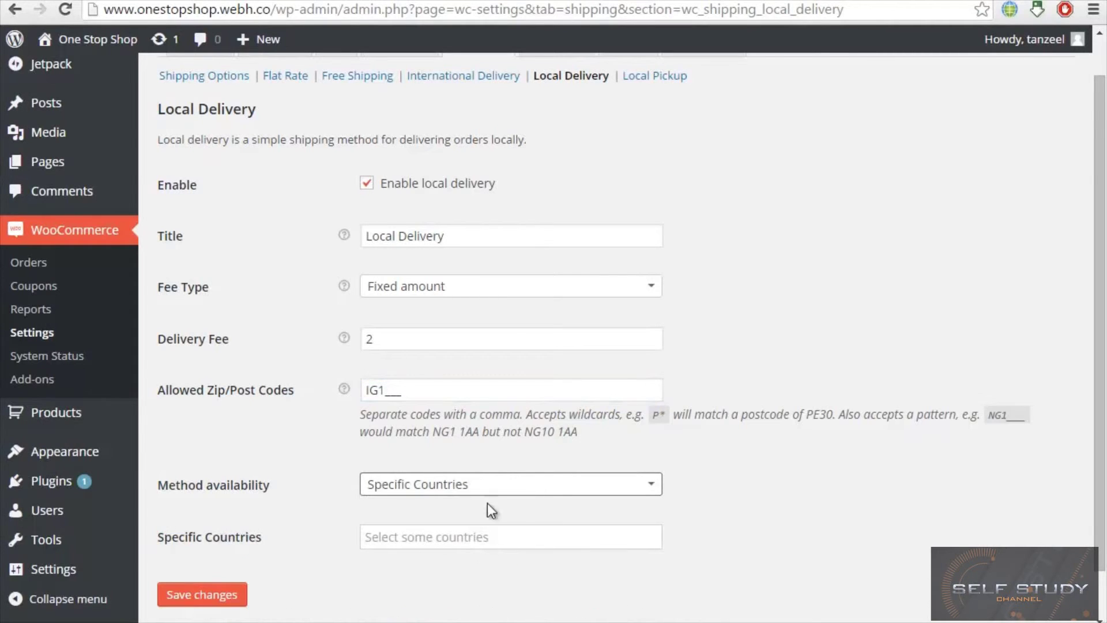
click(521, 539)
text(uk)
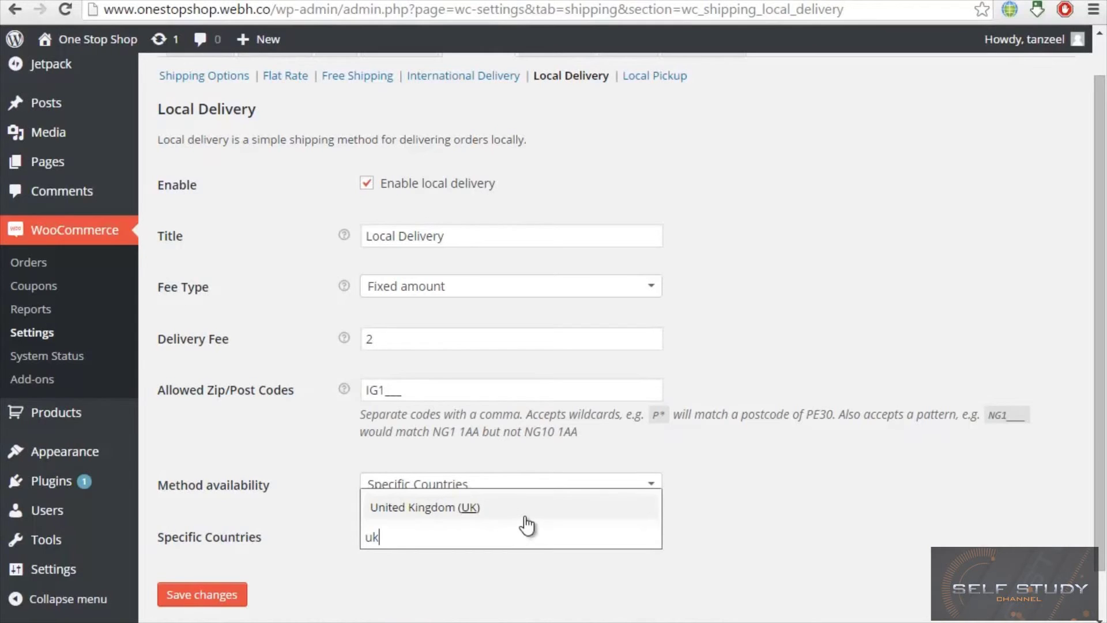
click(452, 505)
click(209, 600)
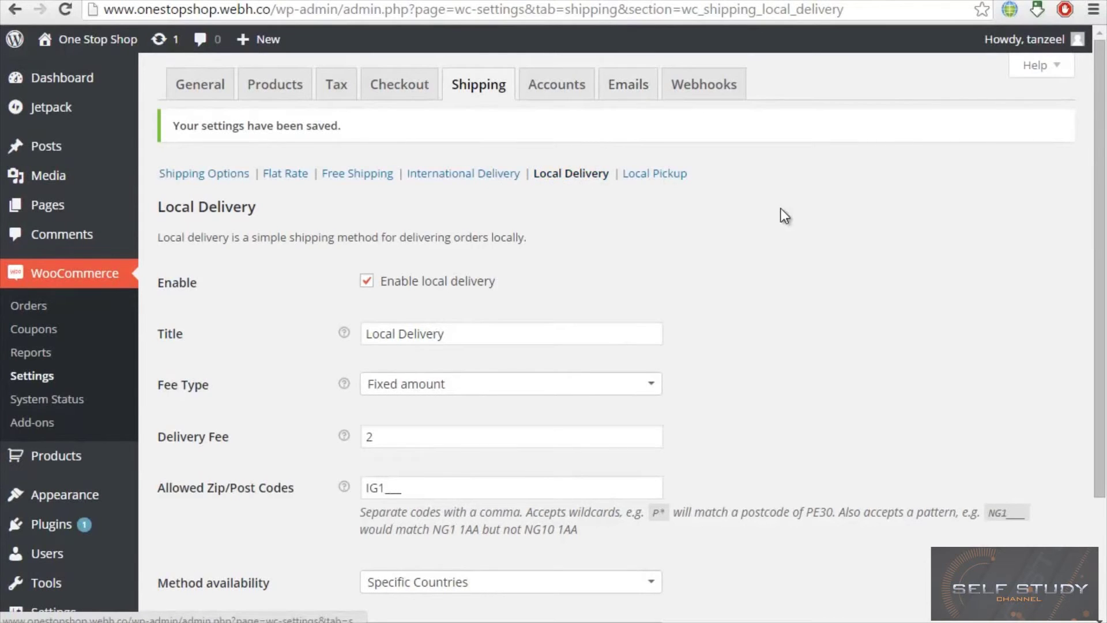
- Enable the Local Pickup shipping method and enter IG1___, as its allowed zip/post codes
click(650, 175)
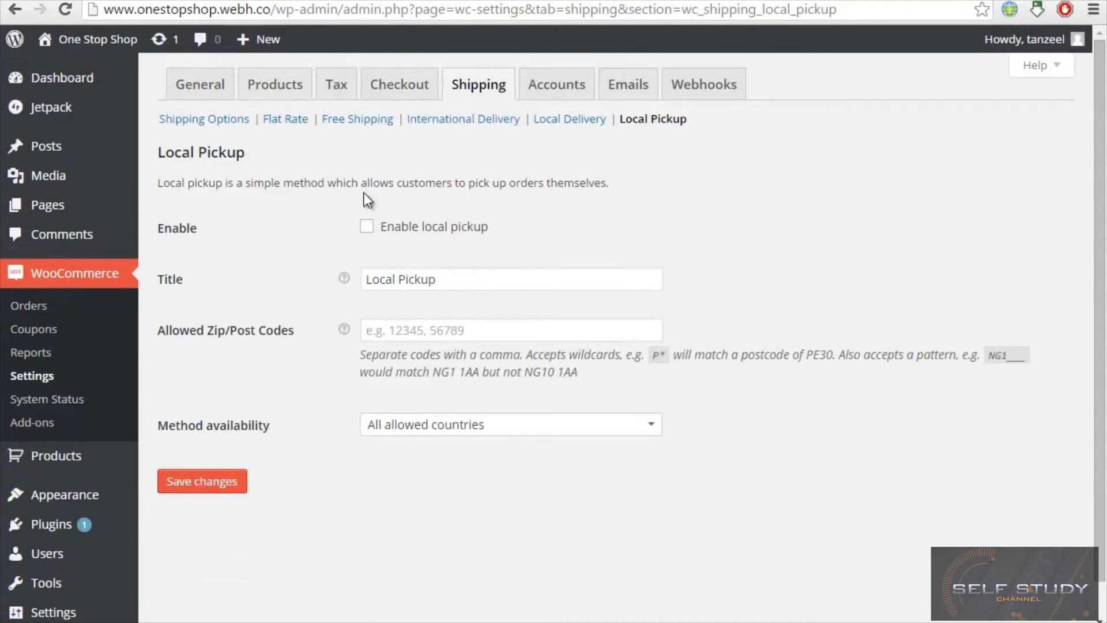
click(367, 227)
click(485, 326)
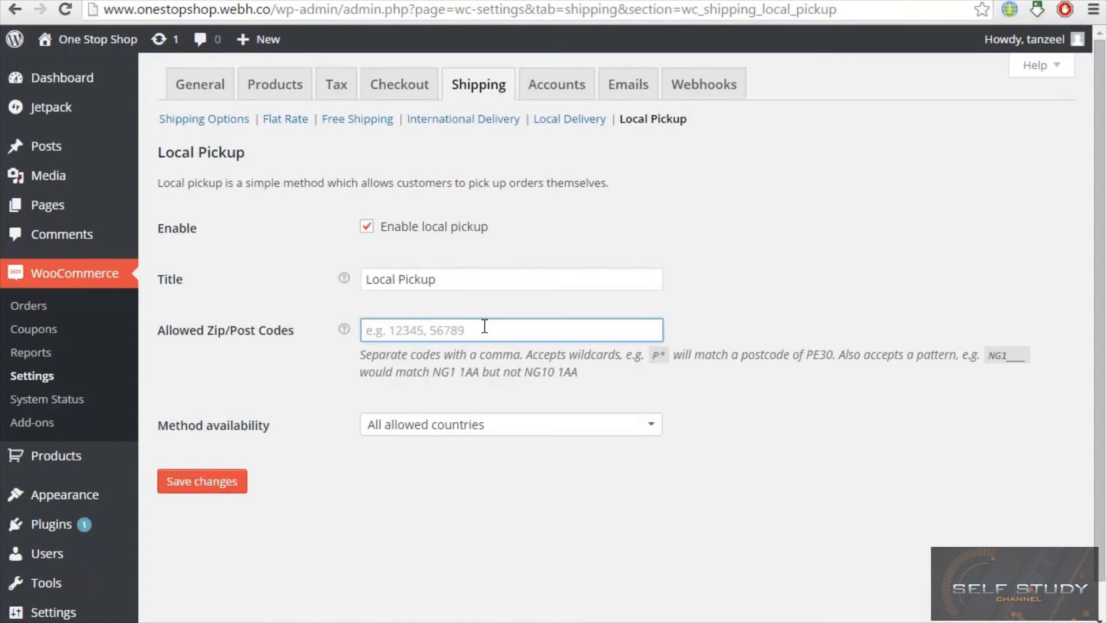
text(1)
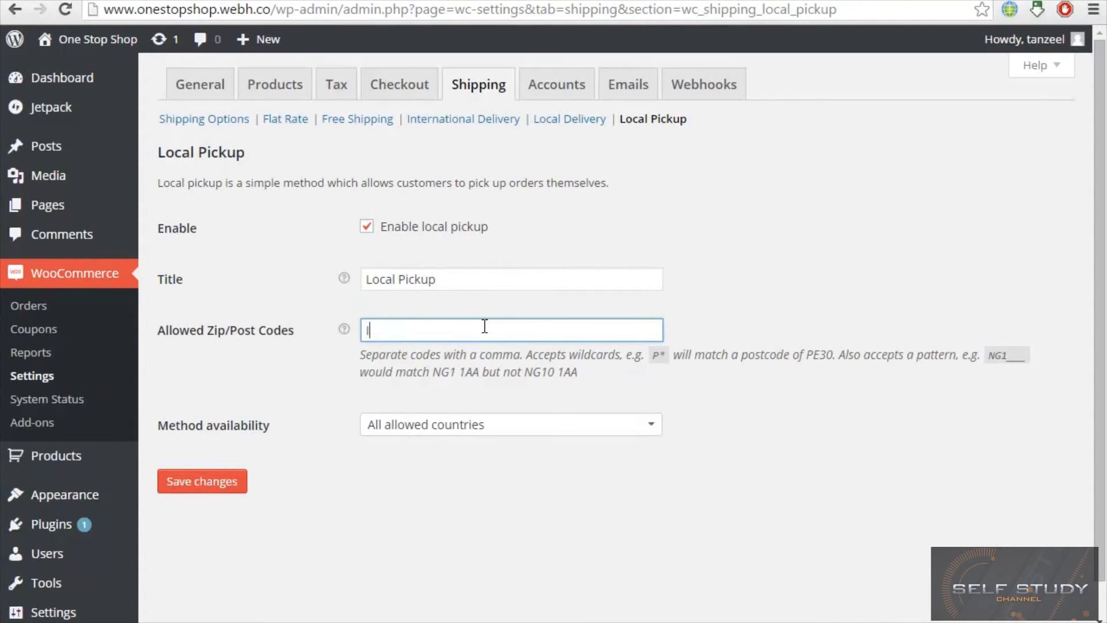
text(G1___)
text(,)
text(I*)
key(BackSpace)
- Limit Local Pickup to Specific Countries with United Kingdom (UK) as the only country, and save the changes
click(456, 426)
click(454, 481)
click(455, 479)
text(uk)
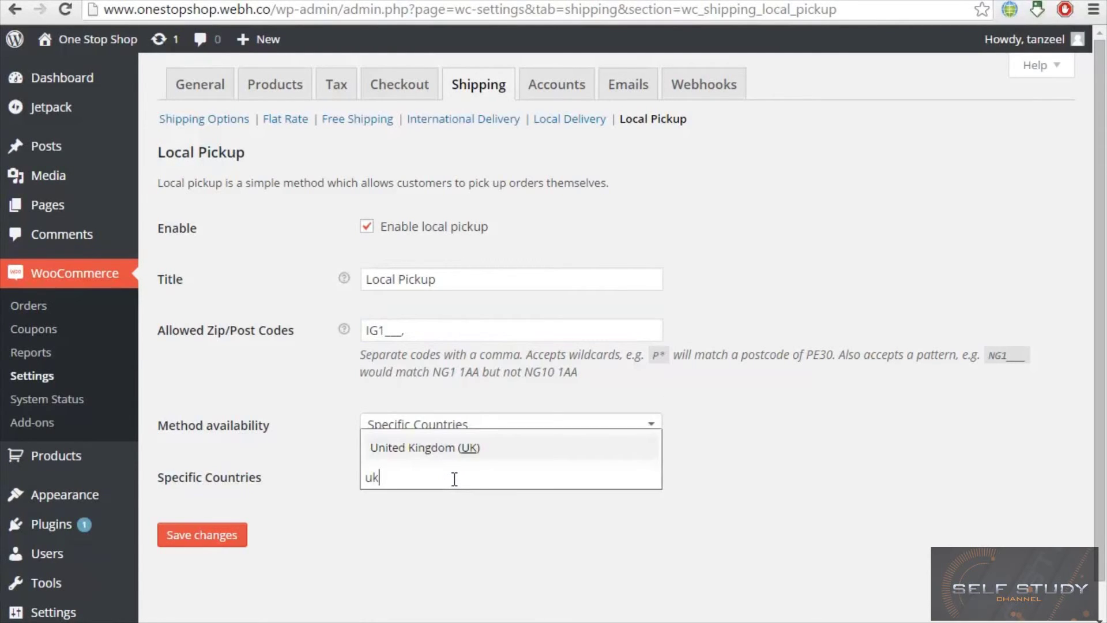
key(Return)
click(197, 542)
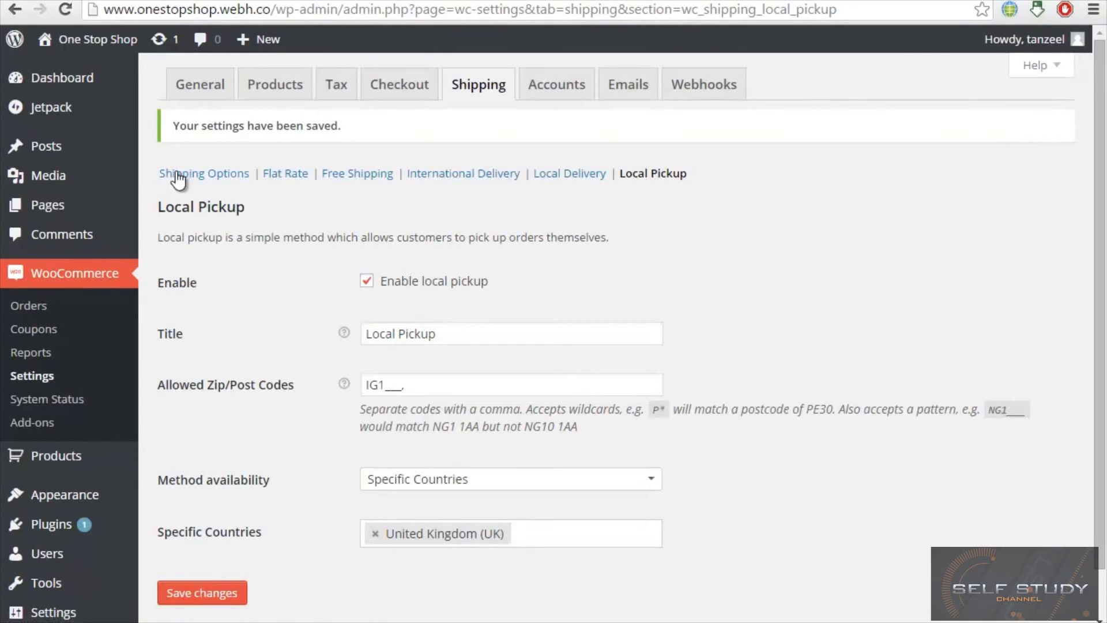
- Review the status of all shipping methods and the default method in the Shipping Options
click(203, 182)
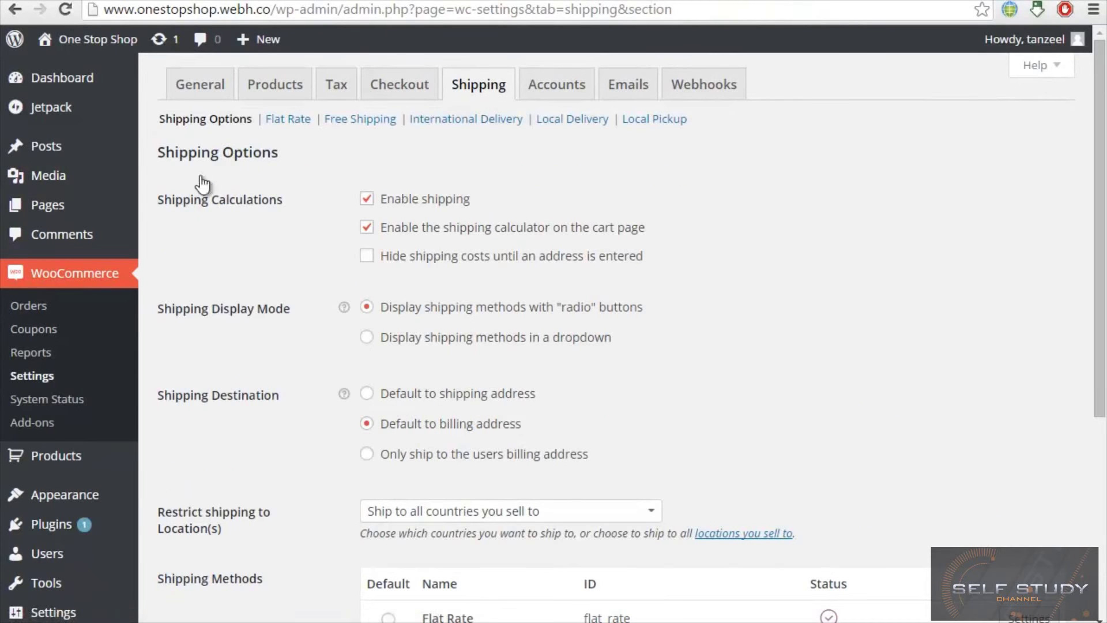
scroll(427, 552, down, 5)
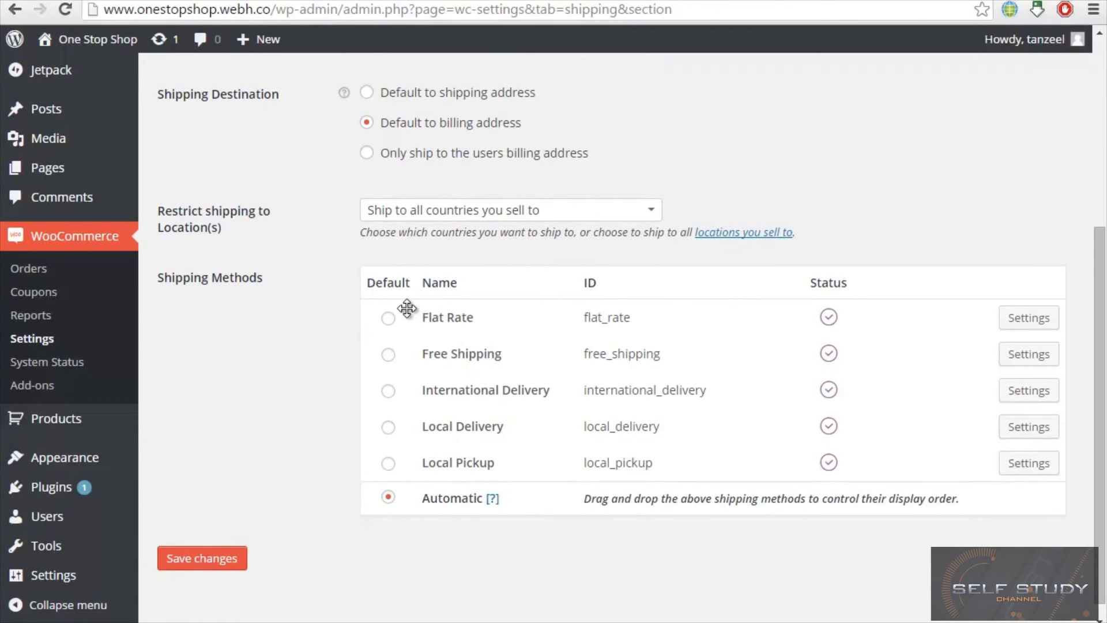
drag(1100, 420, 1104, 232)
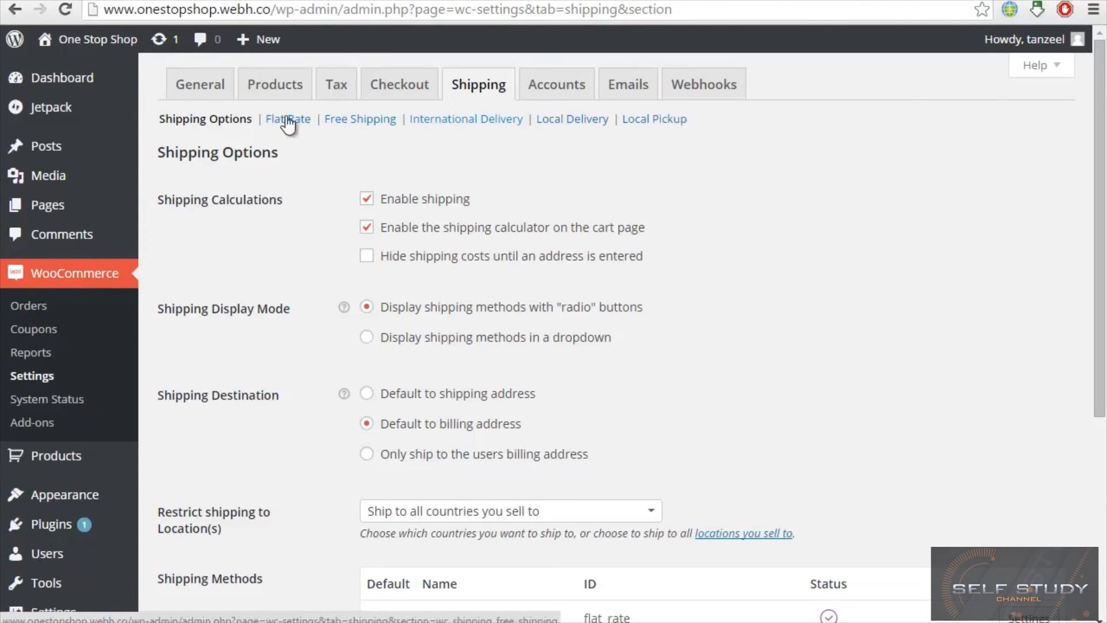
- Open the General settings in a separate browser tab to check the specific selling countries
right_click(200, 91)
click(244, 100)
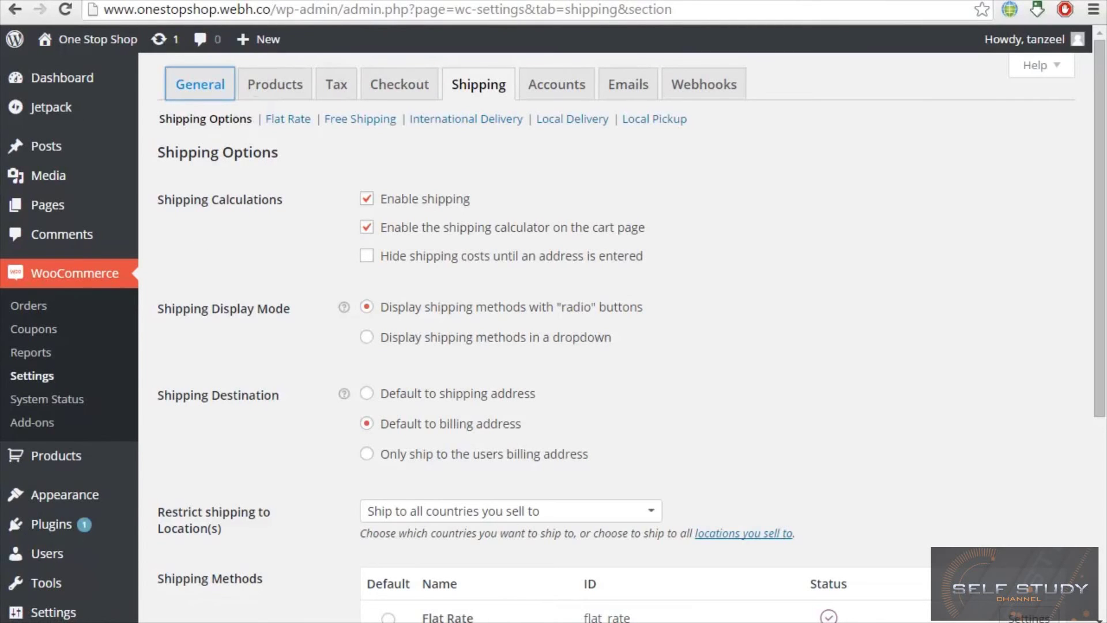
key(Return)
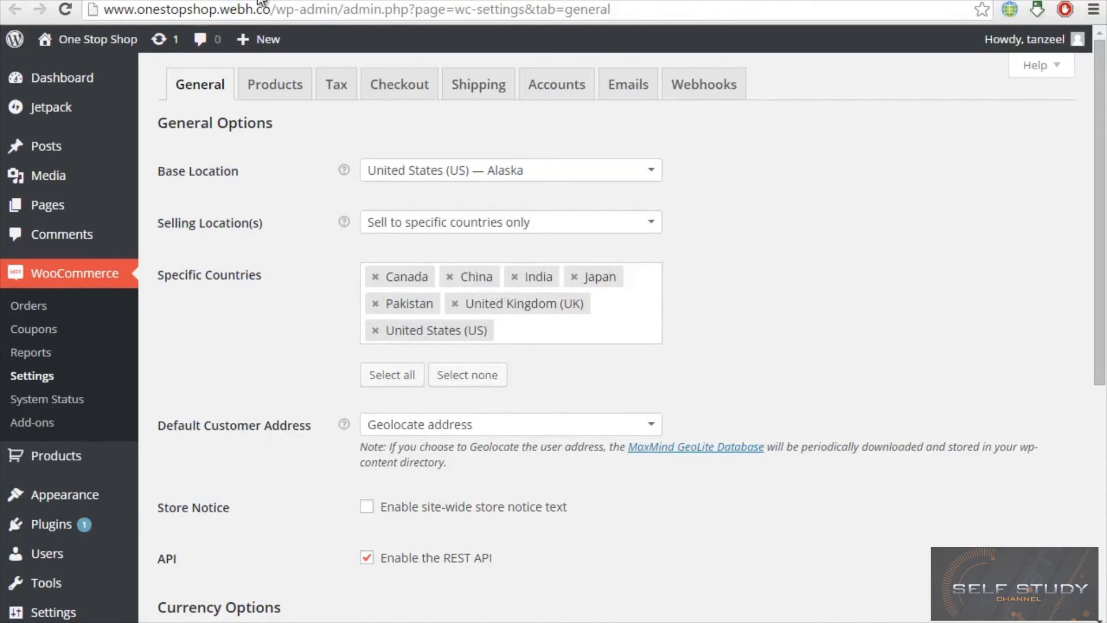
- Return to the Shipping Options and save the changes with the Automatic default method kept
click(478, 84)
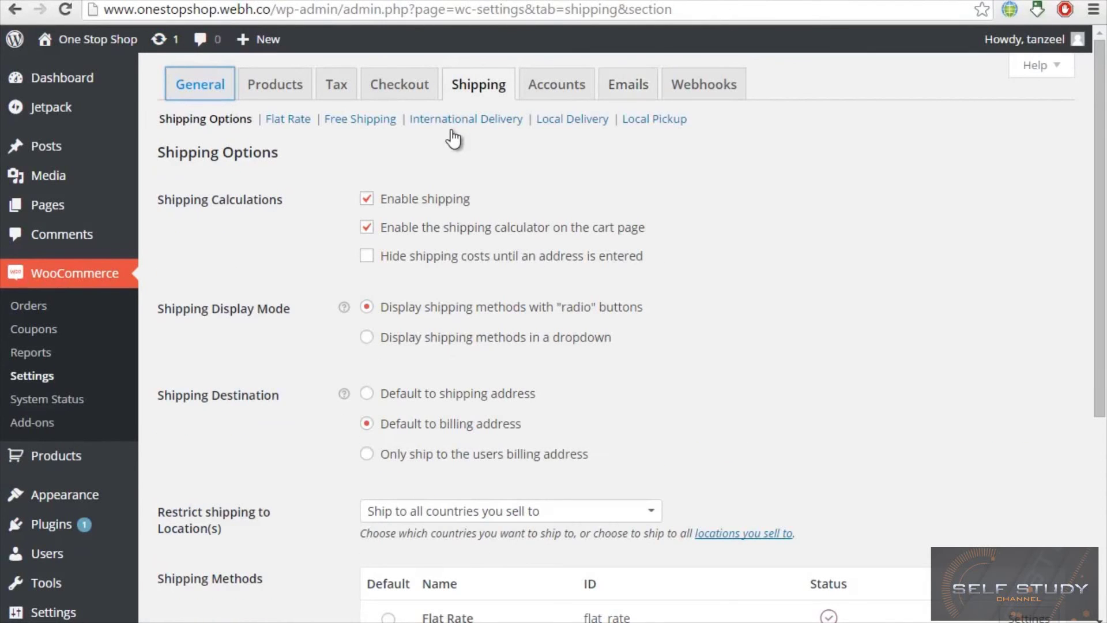
scroll(967, 134, down, 5)
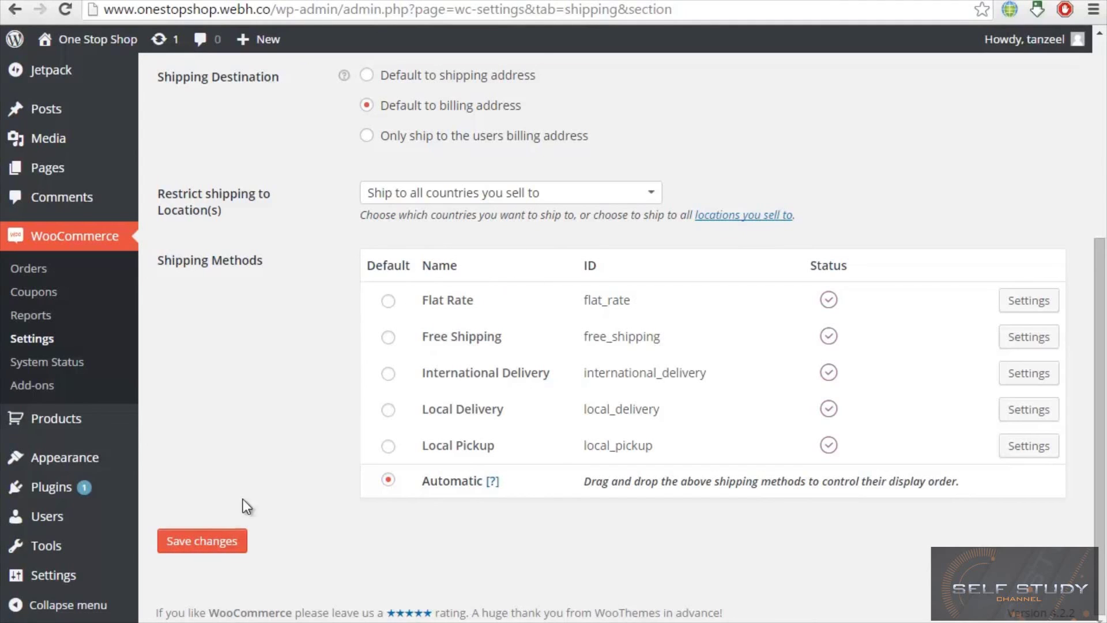
click(217, 541)
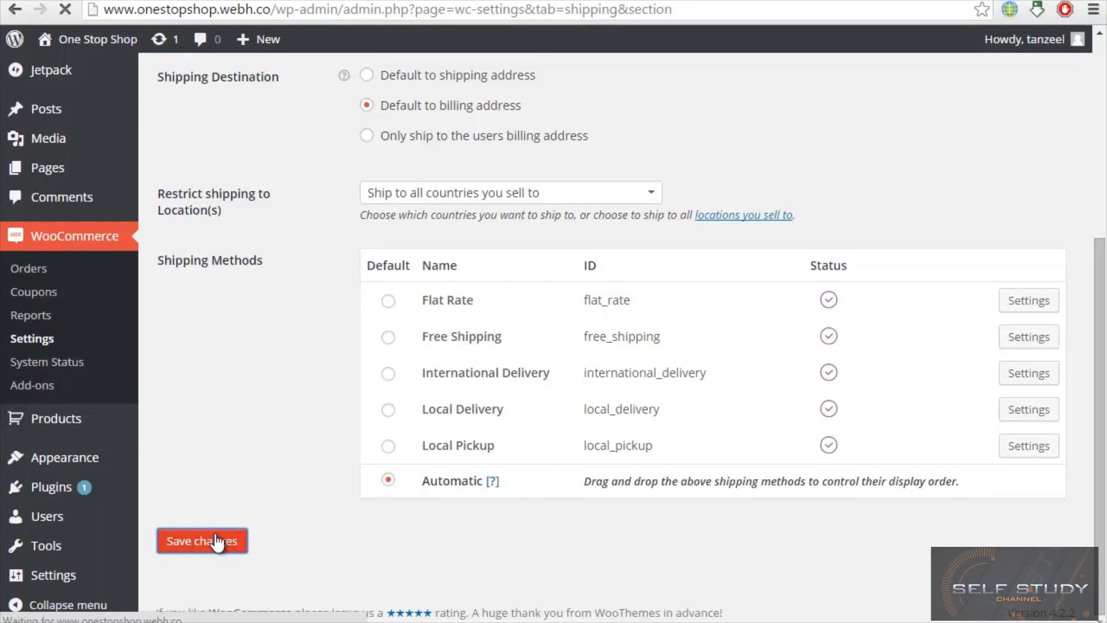